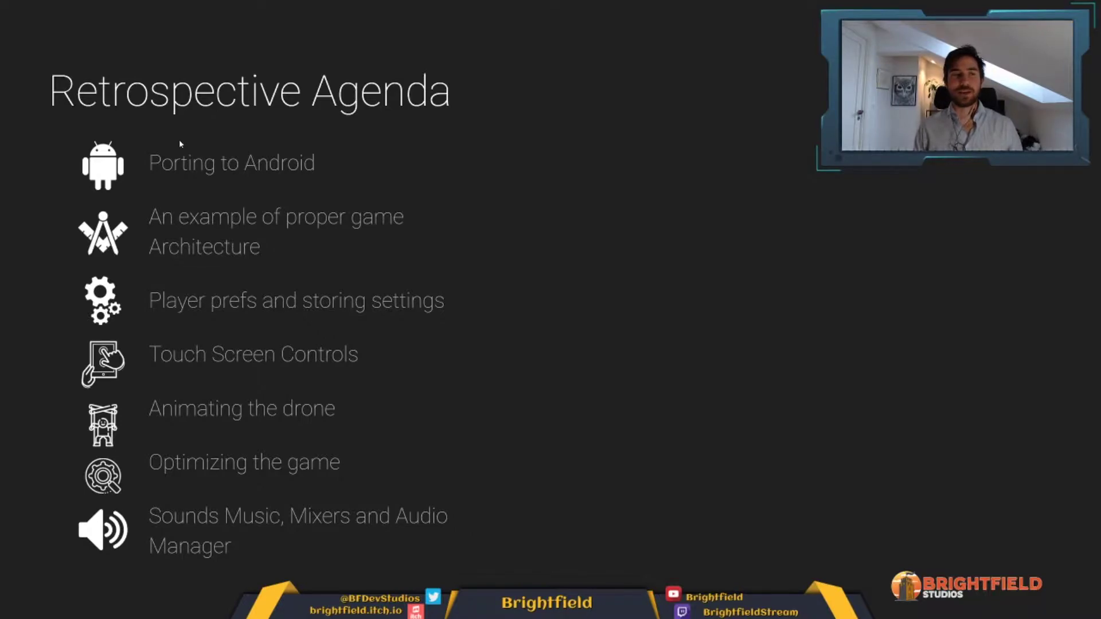
- Advance the deck to the 'Porting to android' slide with its six setup steps
{"action": "key", "text": "Right"}
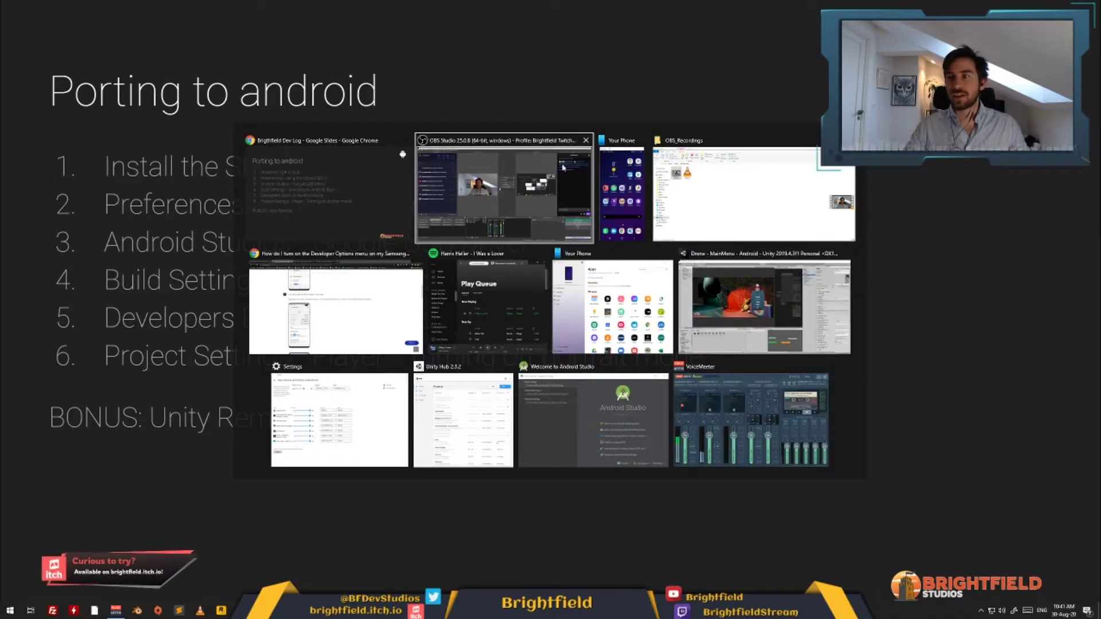
- In Unity Hub, check the 2019.4.3f1 install's Android Build Support modules, then close the list unchanged
{"action": "key", "text": "Right"}
{"action": "key", "text": "Right"}
{"action": "key", "text": "Right"}
{"action": "key", "text": "Right"}
{"action": "key", "text": "Right"}
{"action": "key", "text": "Right"}
{"action": "key", "text": "Right"}
{"action": "key", "text": "Right"}
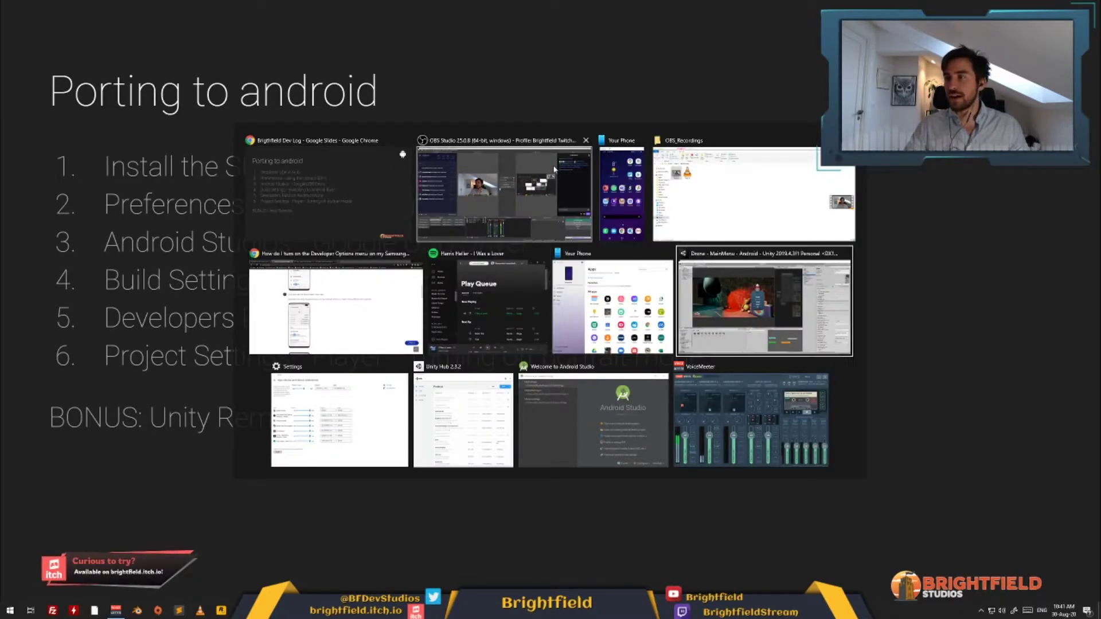
{"action": "key", "text": "Return"}
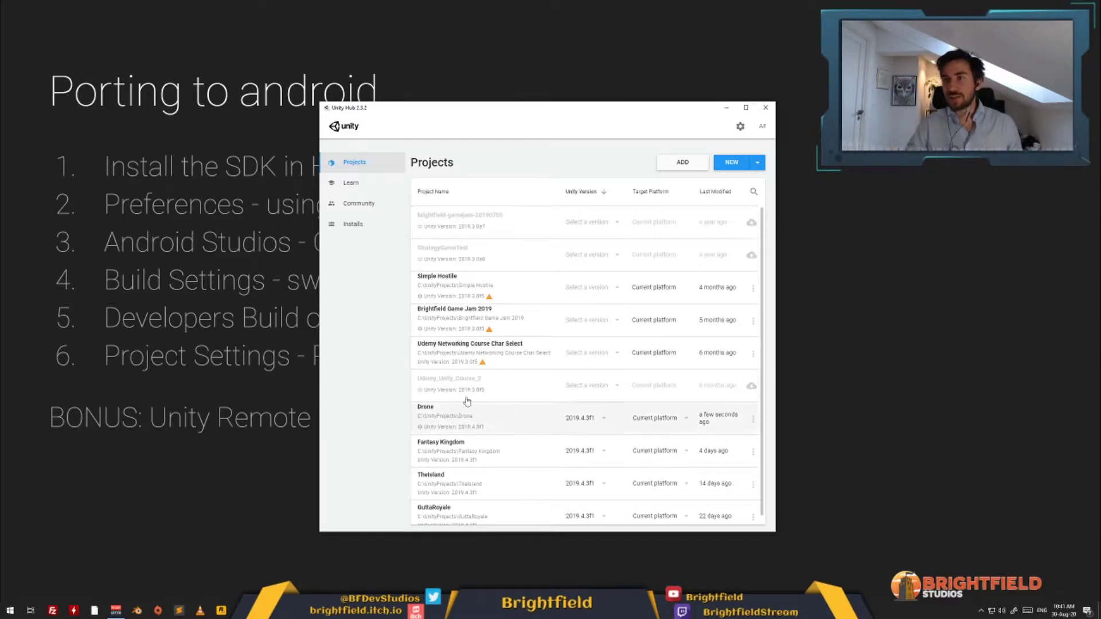
{"action": "left_click", "coordinate": [353, 223]}
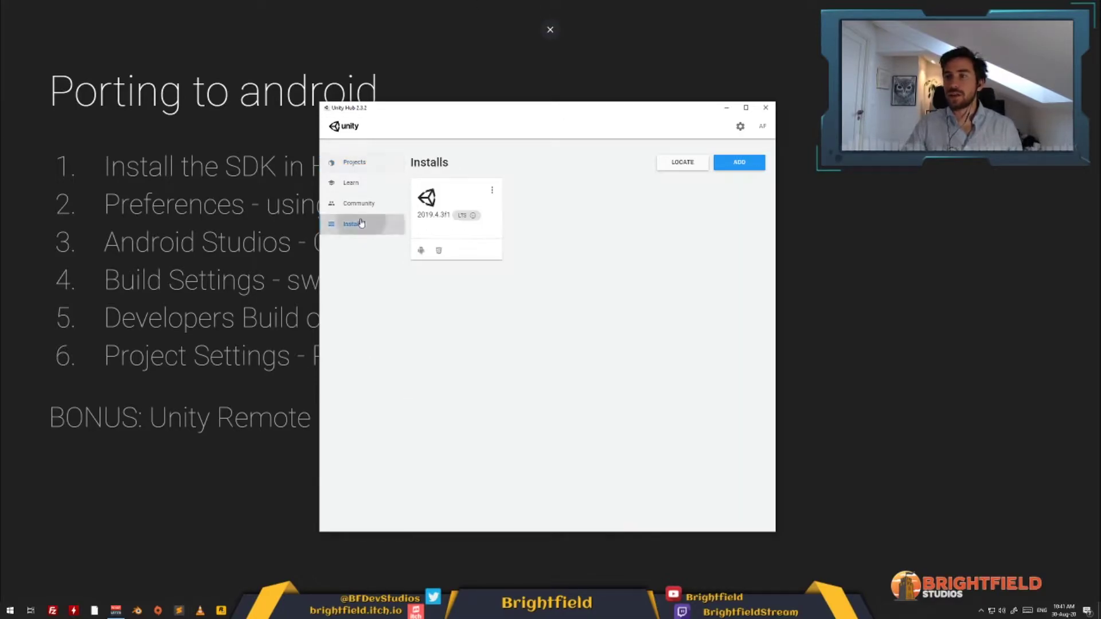
{"action": "left_click", "coordinate": [492, 190]}
{"action": "left_click", "coordinate": [488, 195]}
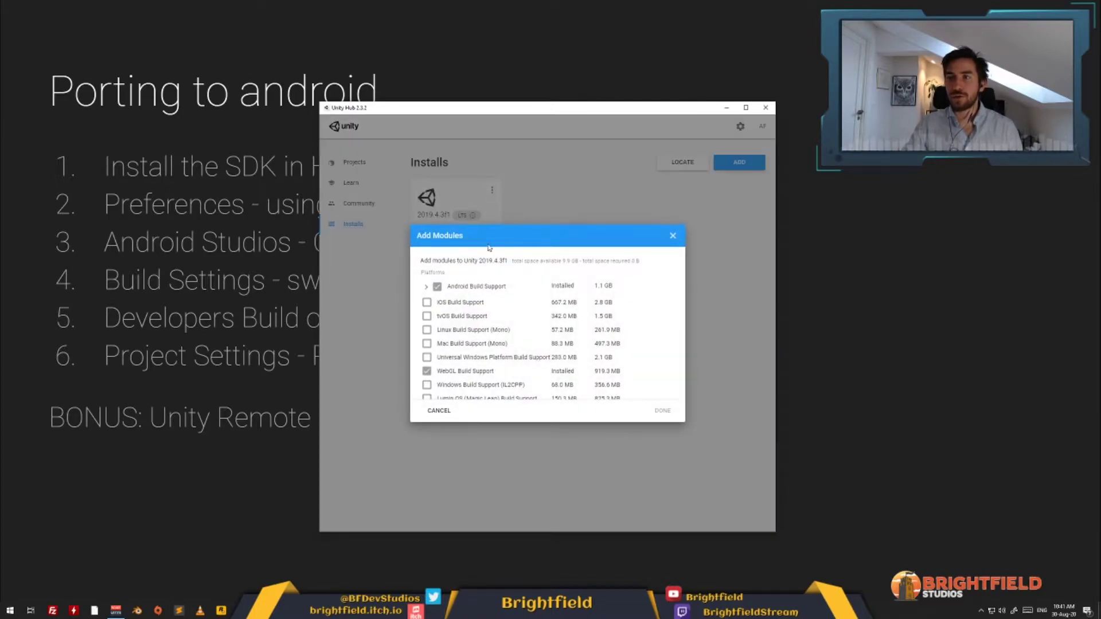
{"action": "left_click", "coordinate": [426, 289]}
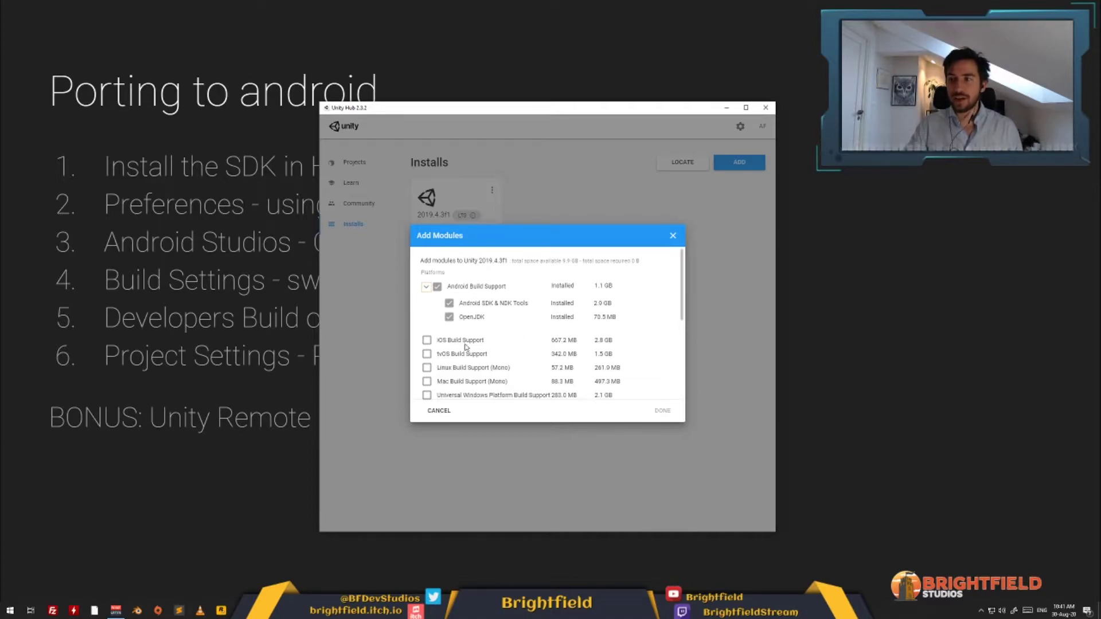
{"action": "left_click", "coordinate": [673, 236]}
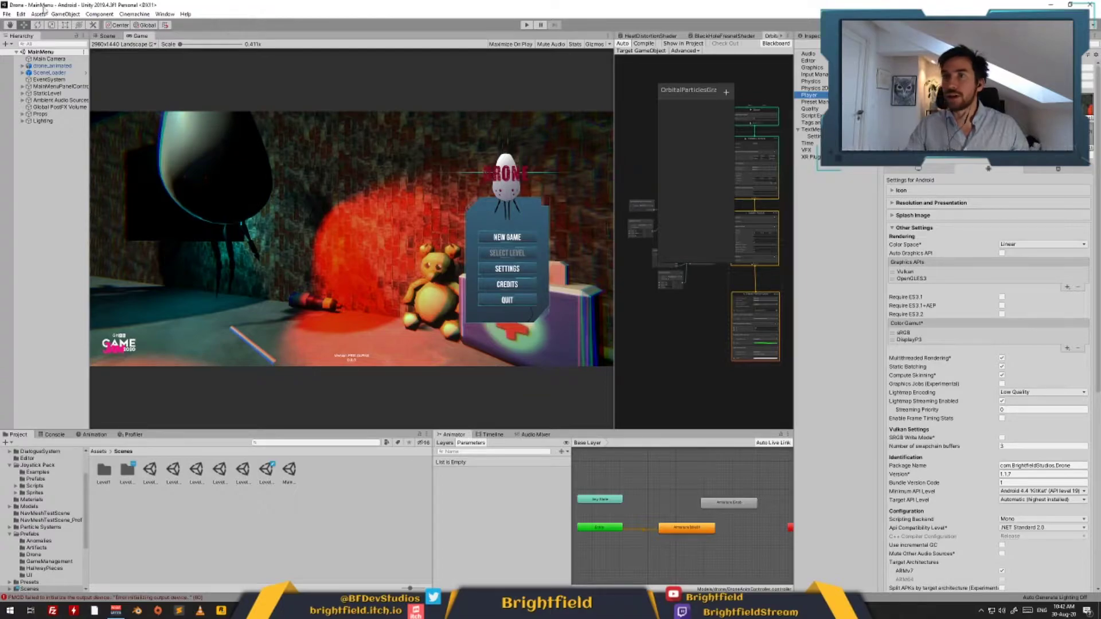
- In Preferences > External Tools, toggle Android SDK Tools 'Installed with Unity' off and back on
{"action": "left_click", "coordinate": [21, 14]}
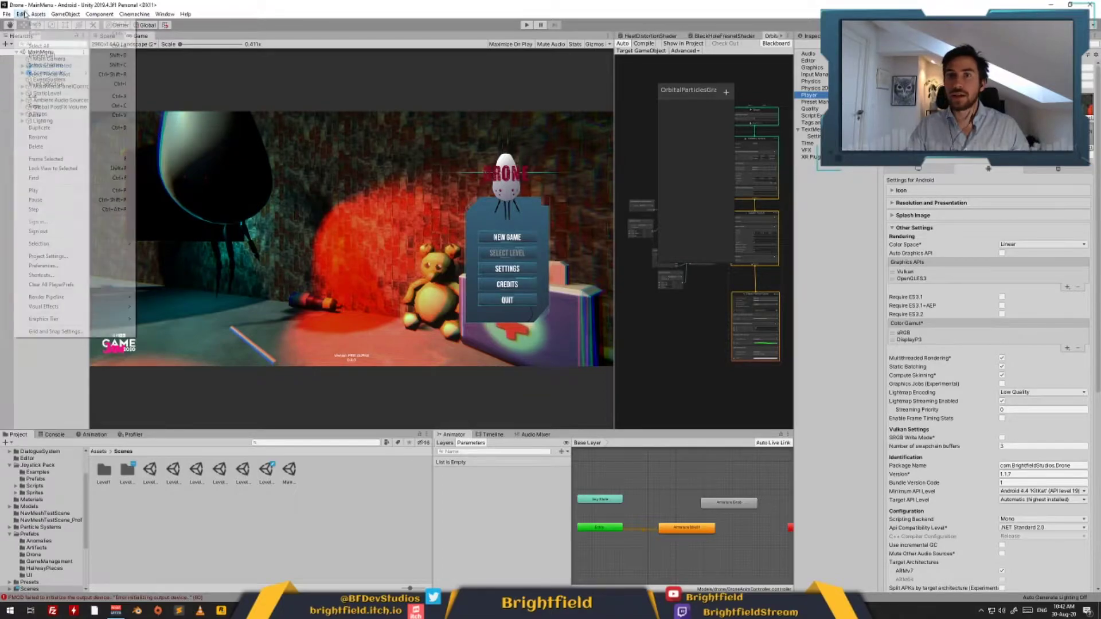
{"action": "left_click", "coordinate": [57, 266]}
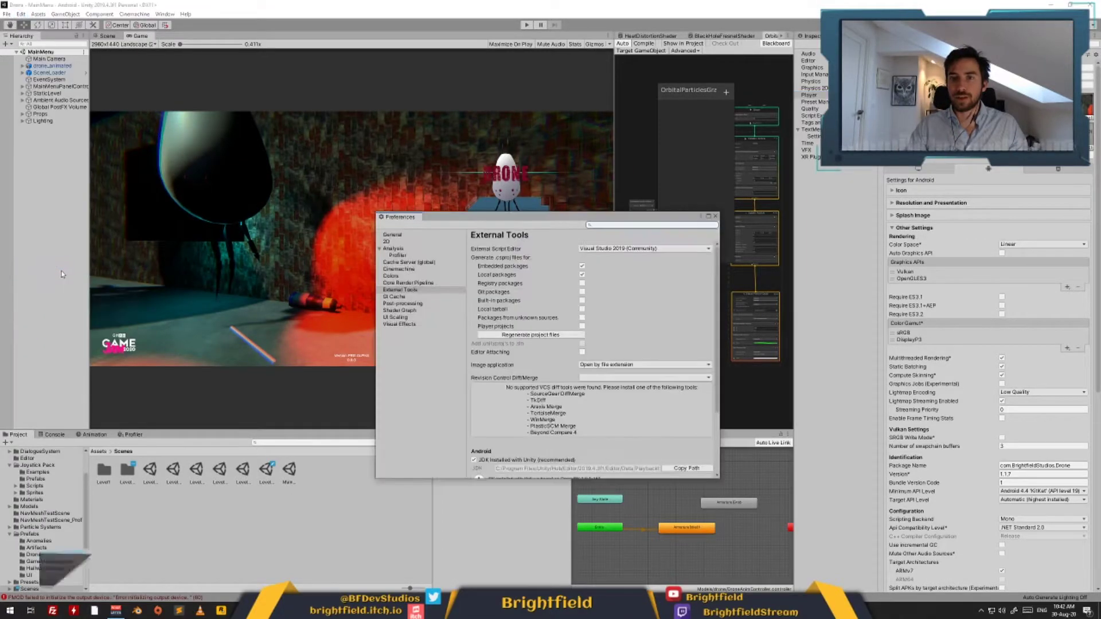
{"action": "left_click", "coordinate": [396, 290]}
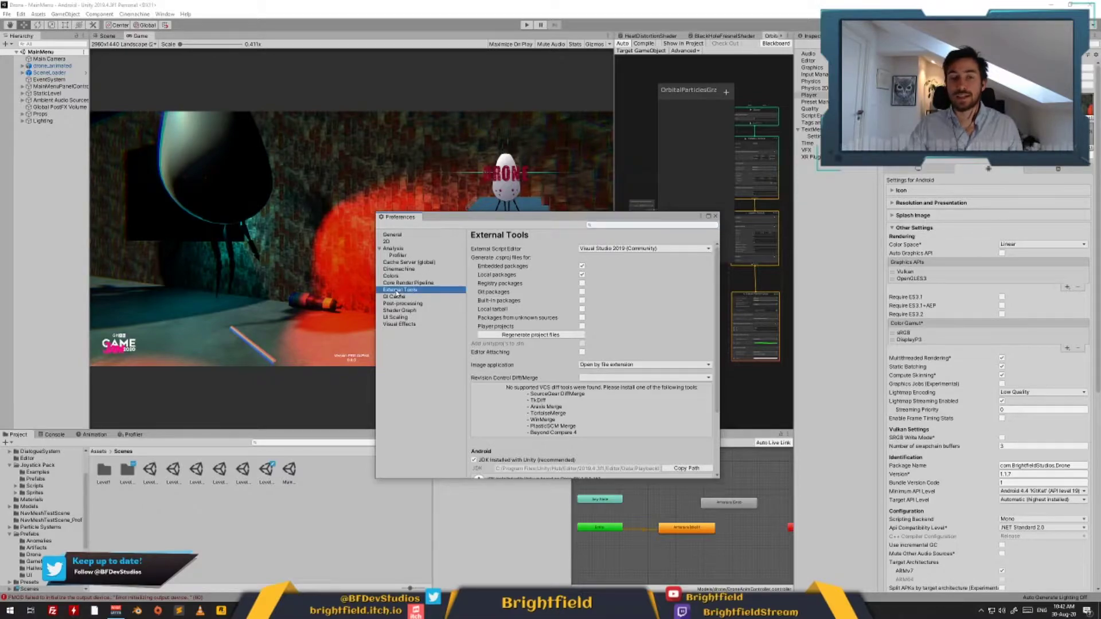
{"action": "scroll", "coordinate": [571, 313], "scroll_direction": "down", "scroll_amount": 5}
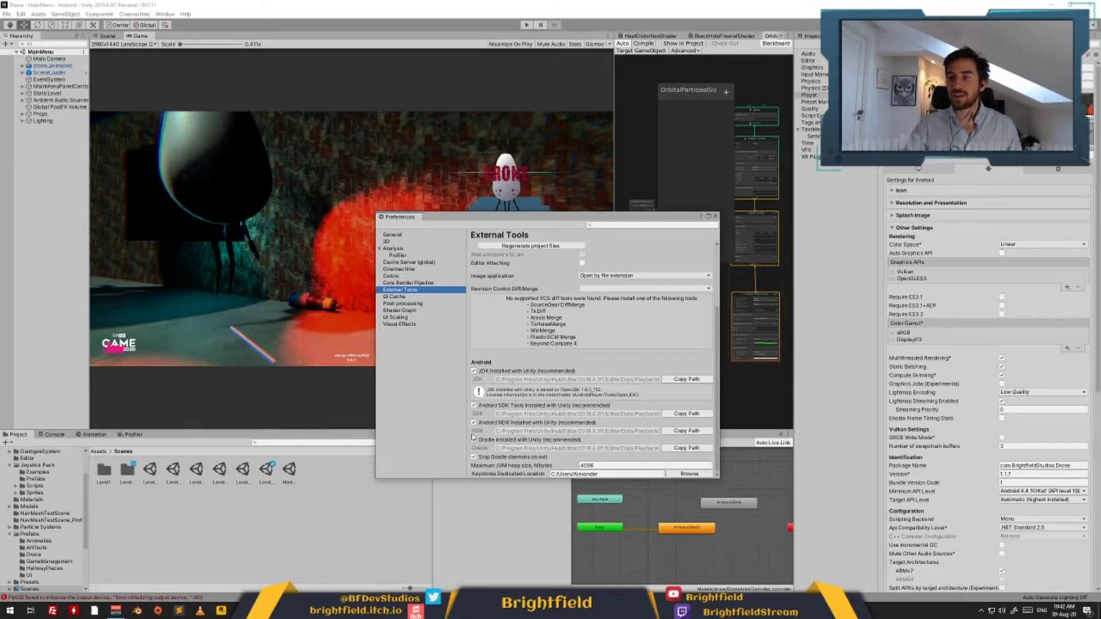
{"action": "left_click", "coordinate": [474, 405]}
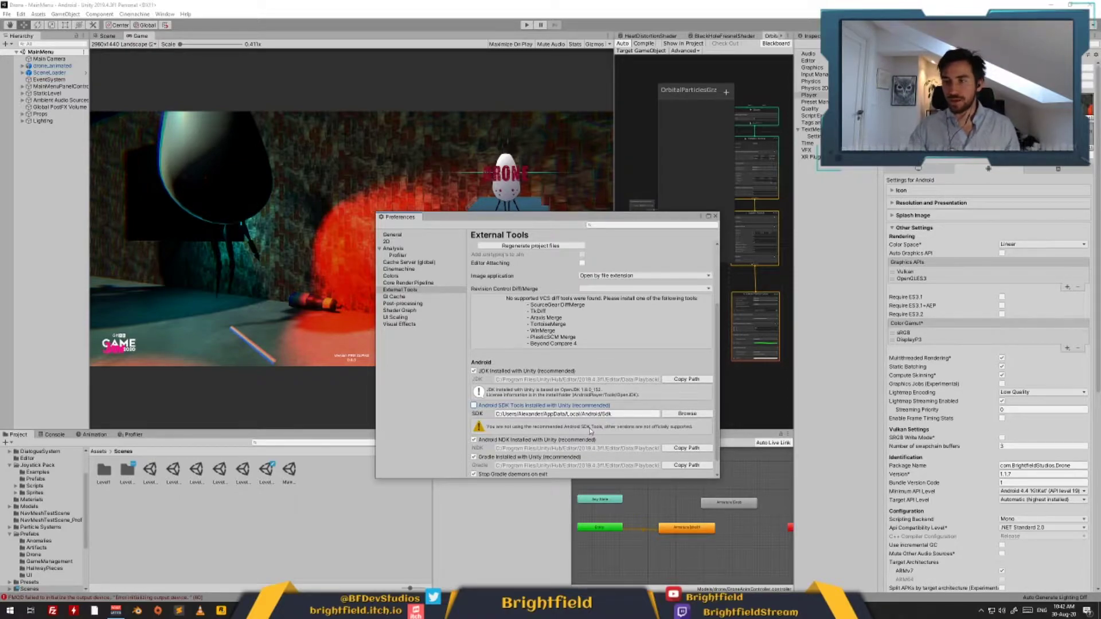
{"action": "left_click", "coordinate": [473, 406]}
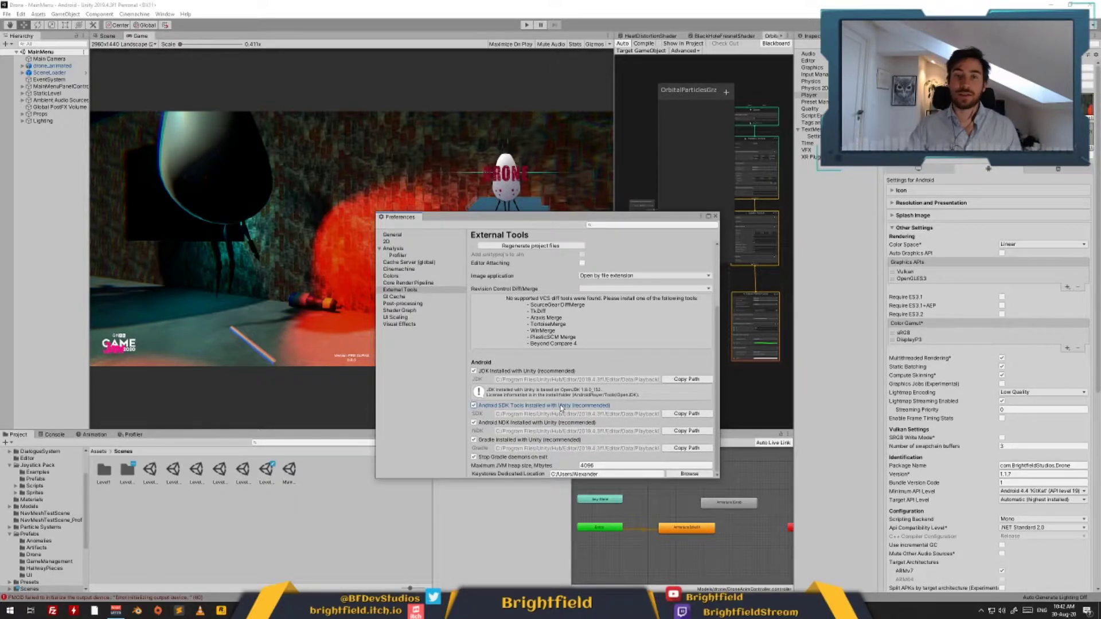
{"action": "left_click", "coordinate": [474, 405]}
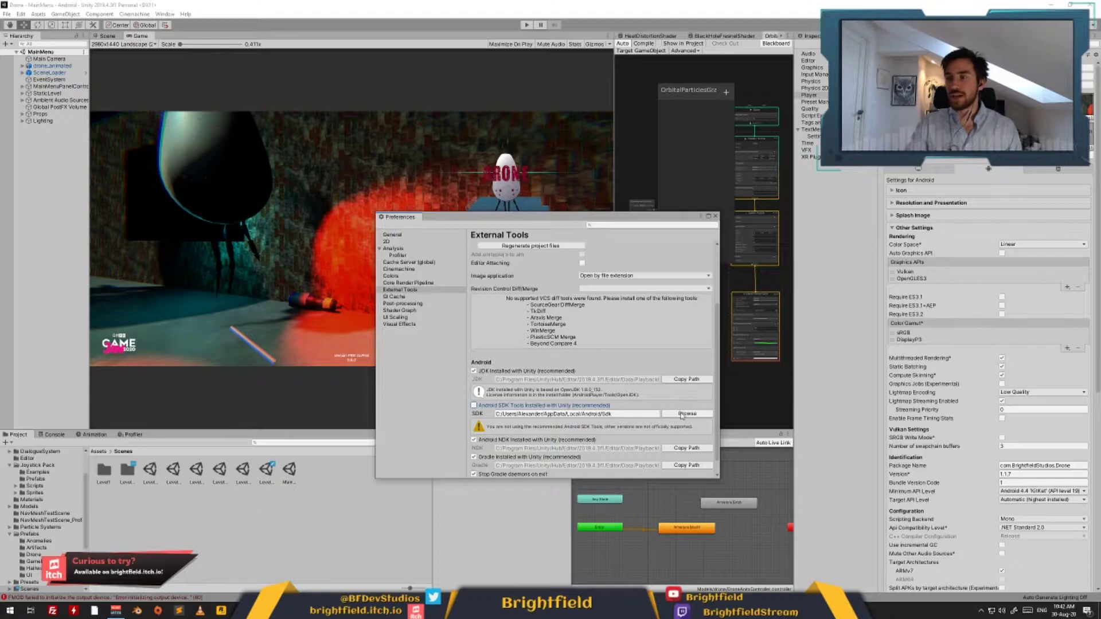
{"action": "left_click", "coordinate": [474, 406]}
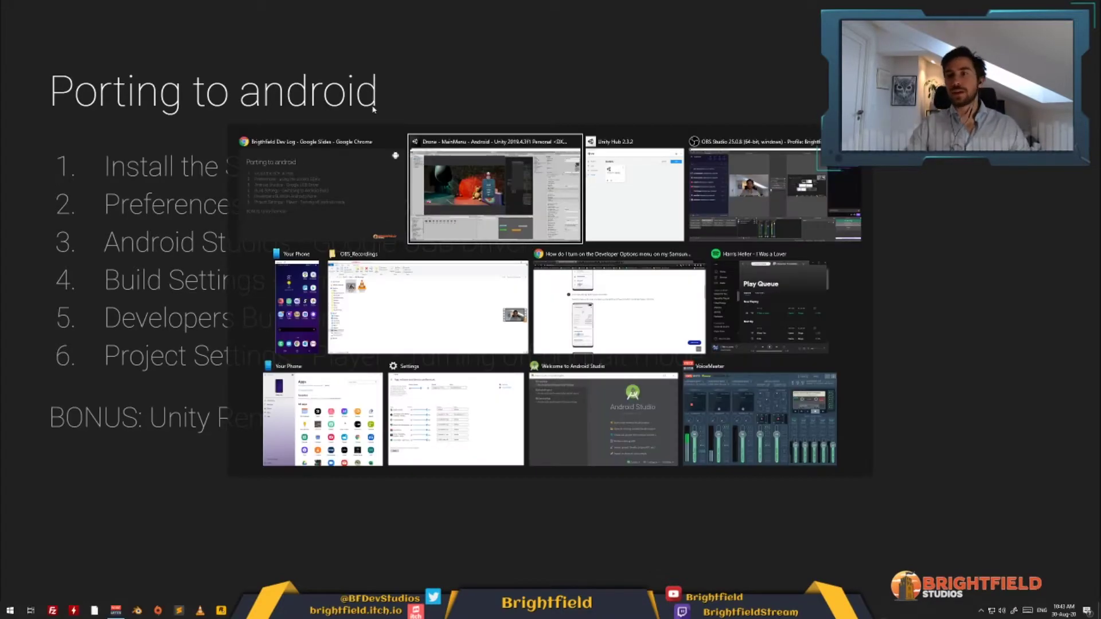
{"action": "key", "text": "alt+Tab"}
{"action": "key", "text": "alt+Tab"}
{"action": "key", "text": "alt+Tab"}
{"action": "key", "text": "alt+Tab"}
{"action": "key", "text": "alt+Tab"}
{"action": "key", "text": "alt+Tab"}
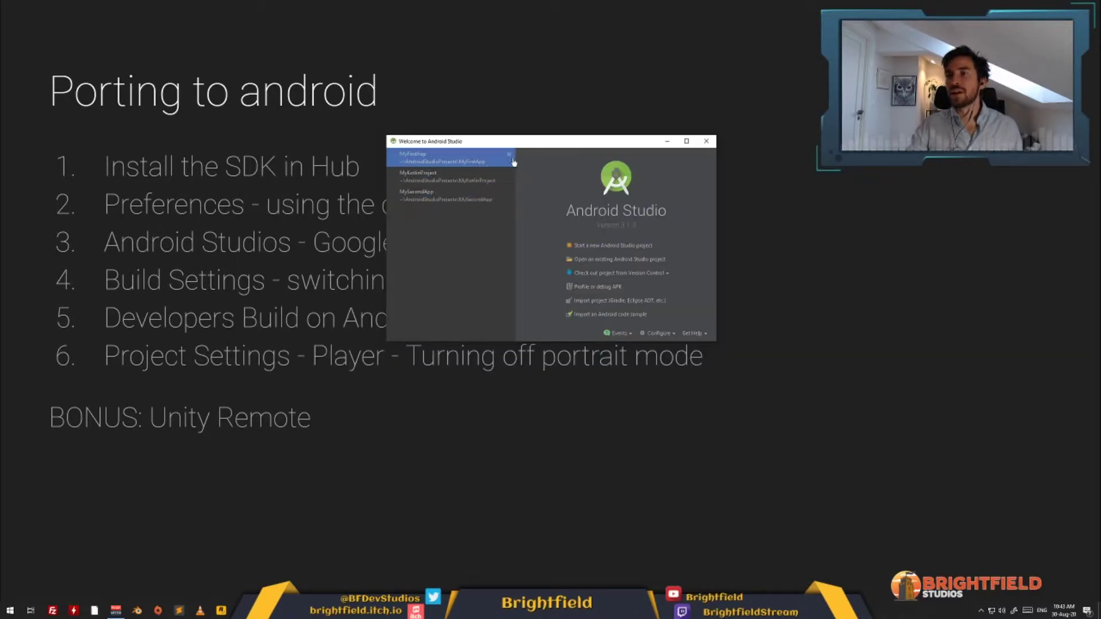
- Bring up Android Studio's welcome window, move it lower, and open its Configure options
{"action": "left_click_drag", "start_coordinate": [529, 146], "coordinate": [525, 221]}
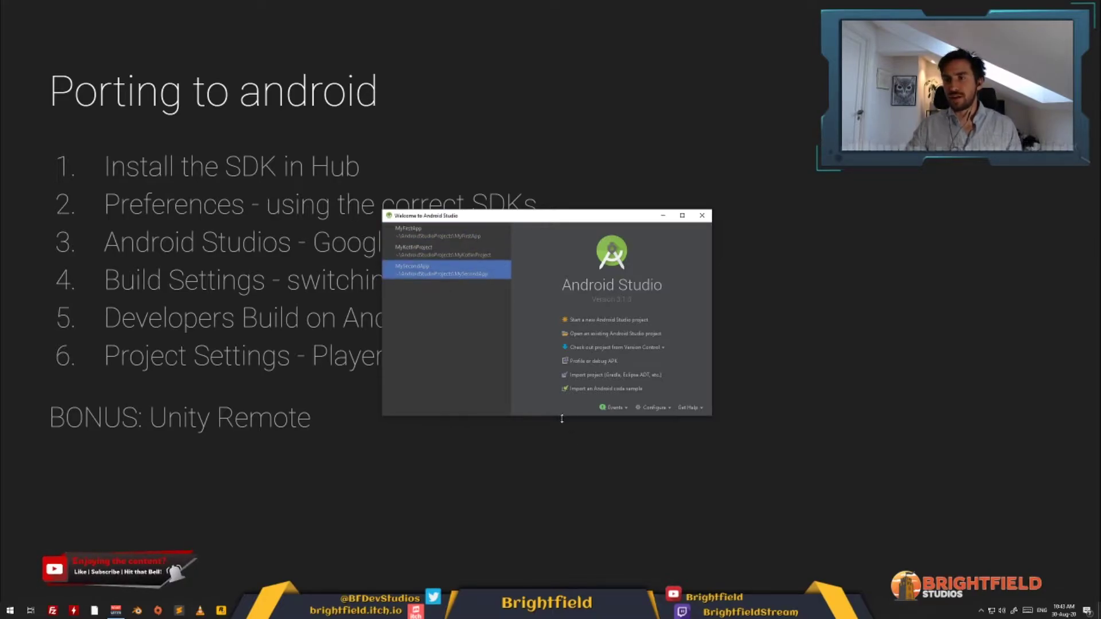
{"action": "left_click", "coordinate": [647, 411]}
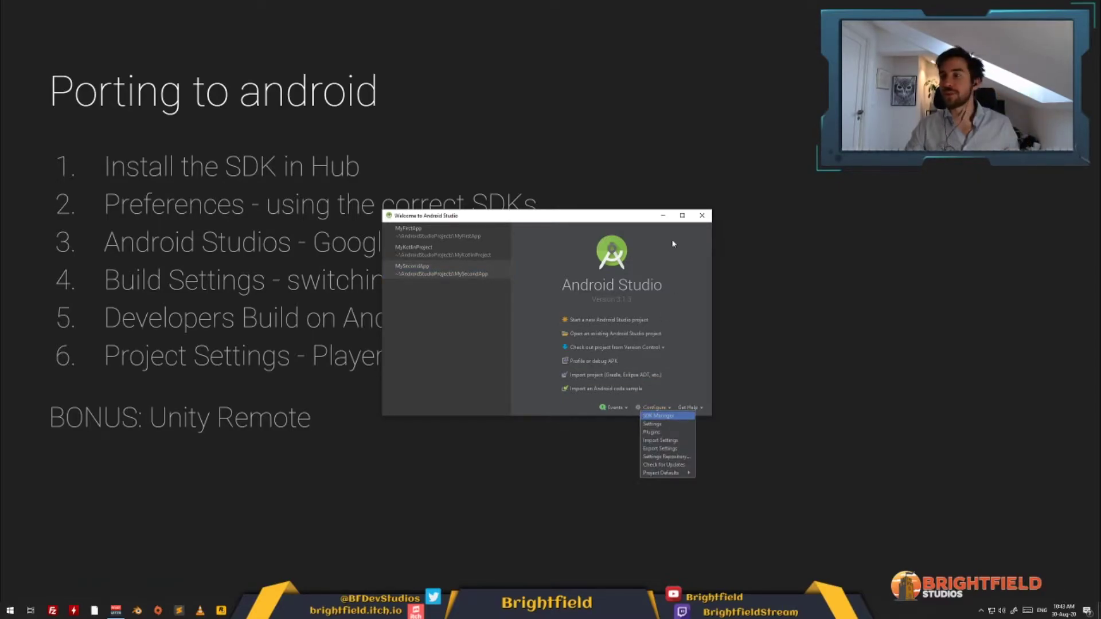
- Inspect Google USB Driver in the Android SDK Tools list, undo the Google Play services tick, and cancel
{"action": "left_click", "coordinate": [667, 425]}
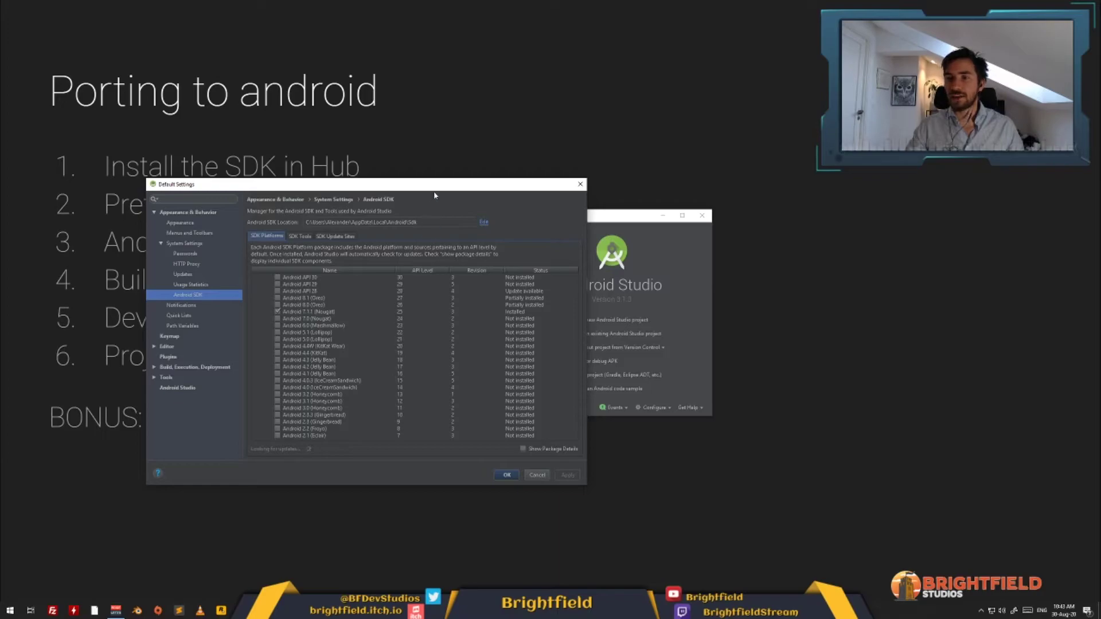
{"action": "left_click_drag", "start_coordinate": [434, 195], "coordinate": [578, 193]}
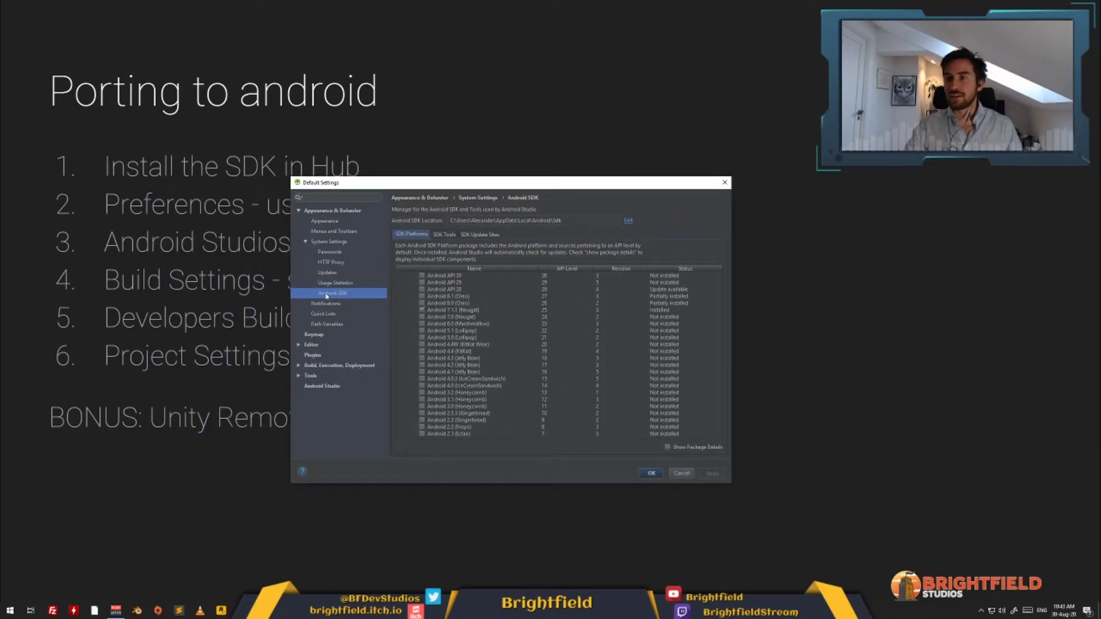
{"action": "left_click", "coordinate": [442, 235]}
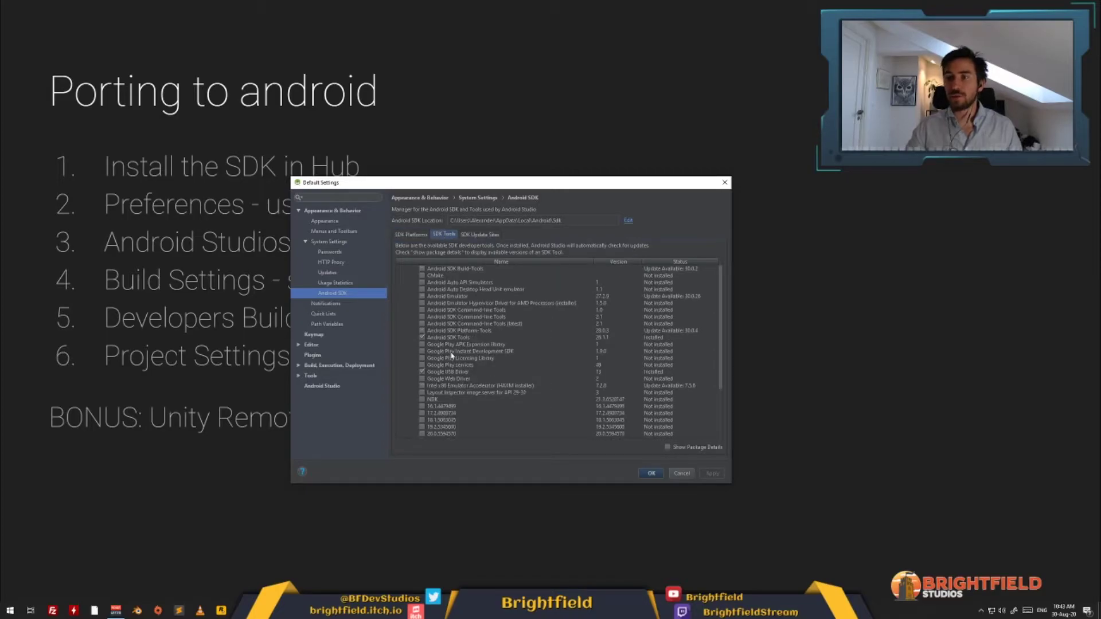
{"action": "left_click", "coordinate": [440, 372]}
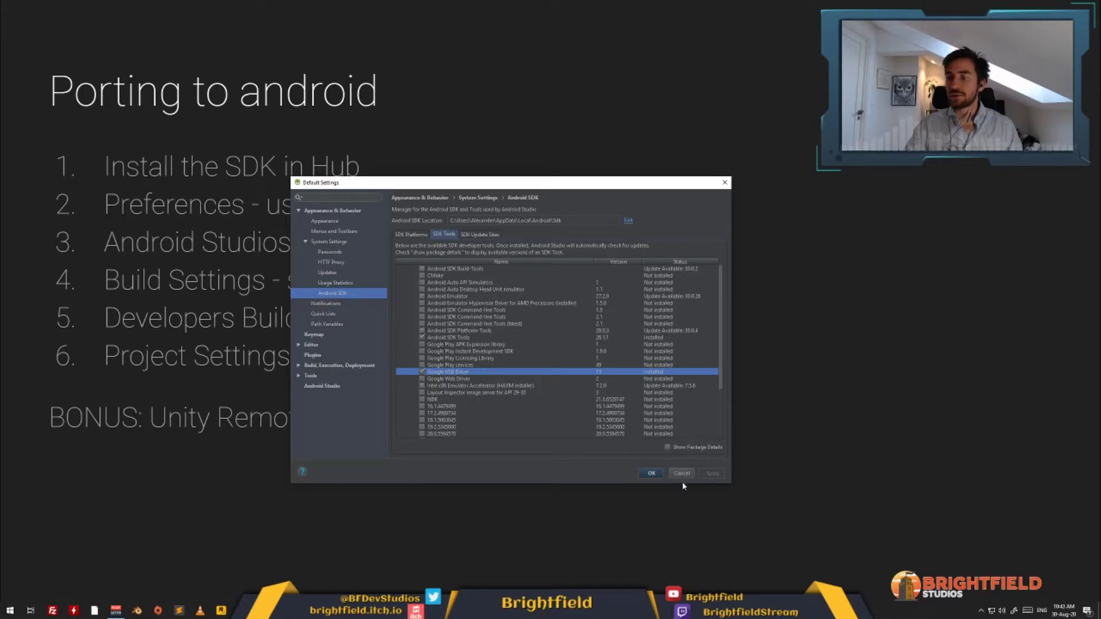
{"action": "key", "text": "Up"}
{"action": "left_click", "coordinate": [422, 365]}
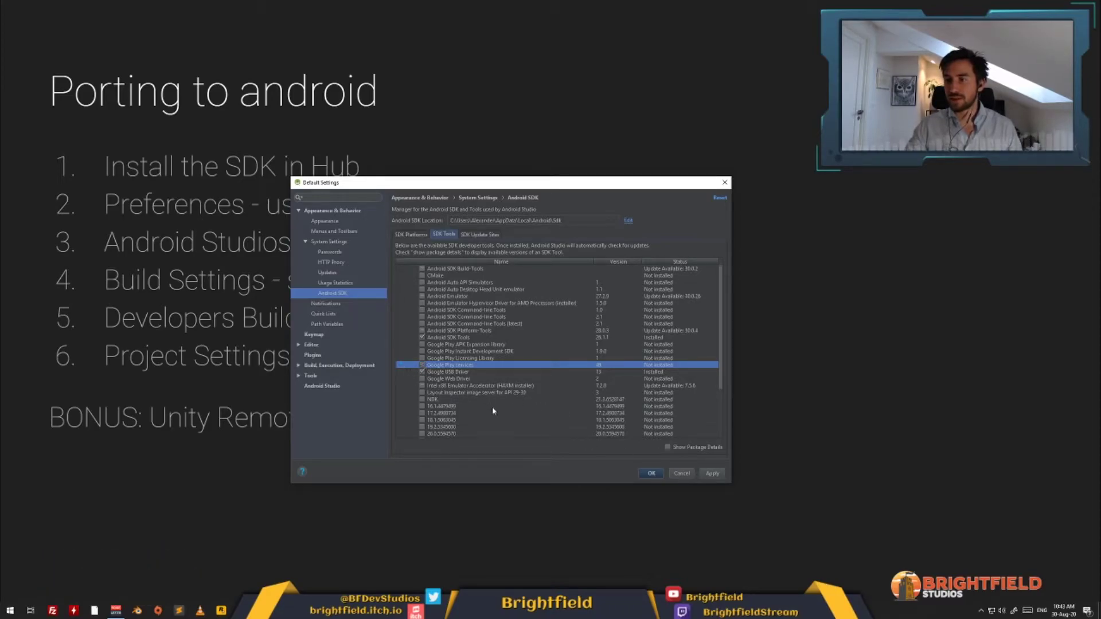
{"action": "key", "text": "space"}
{"action": "key", "text": "Down"}
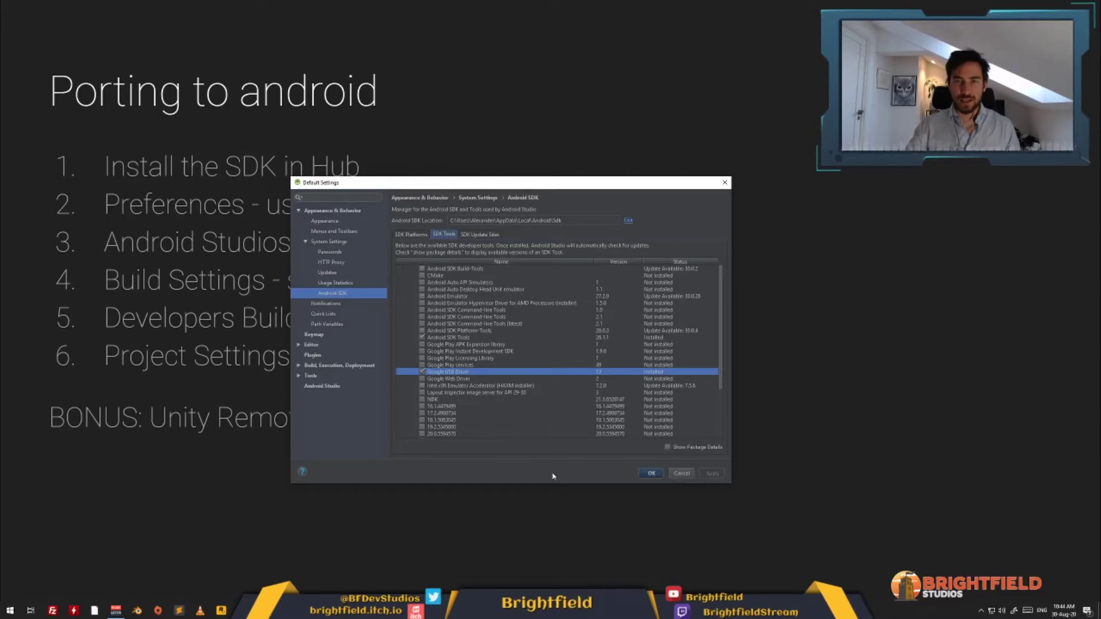
{"action": "left_click", "coordinate": [675, 476]}
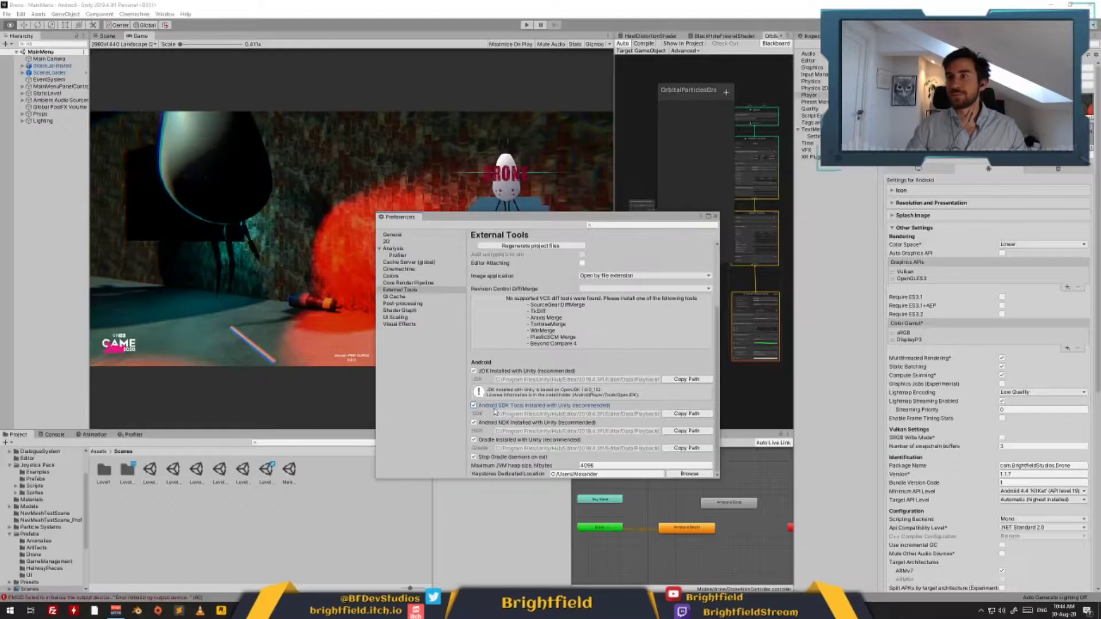
- Close Unity's Preferences window and start heading to the Build Settings in the menus
{"action": "left_click", "coordinate": [715, 216]}
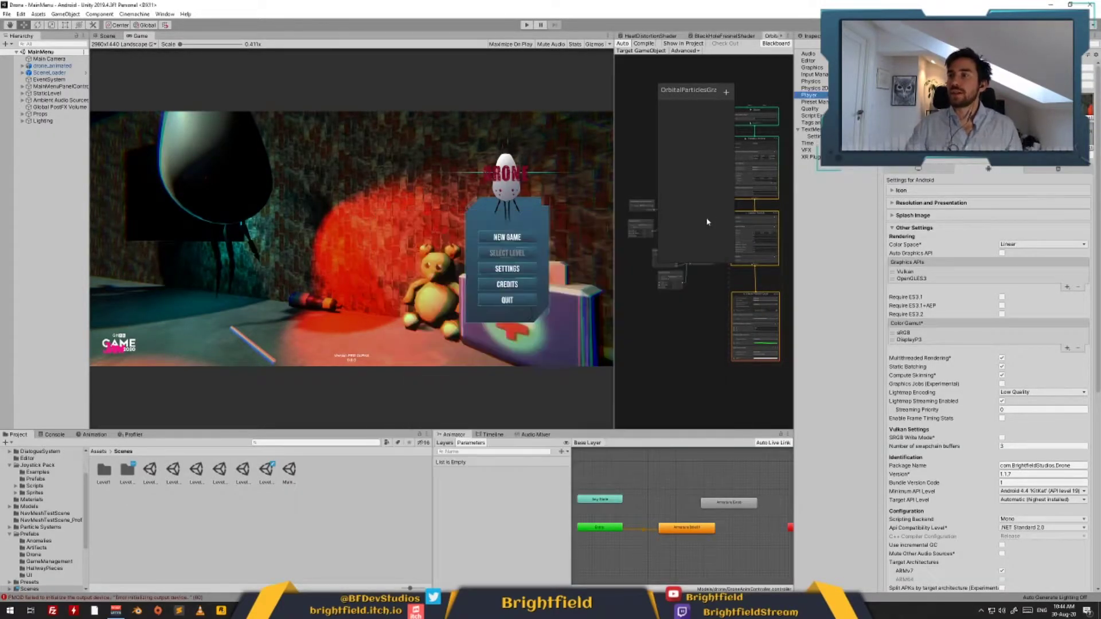
{"action": "left_click", "coordinate": [21, 14]}
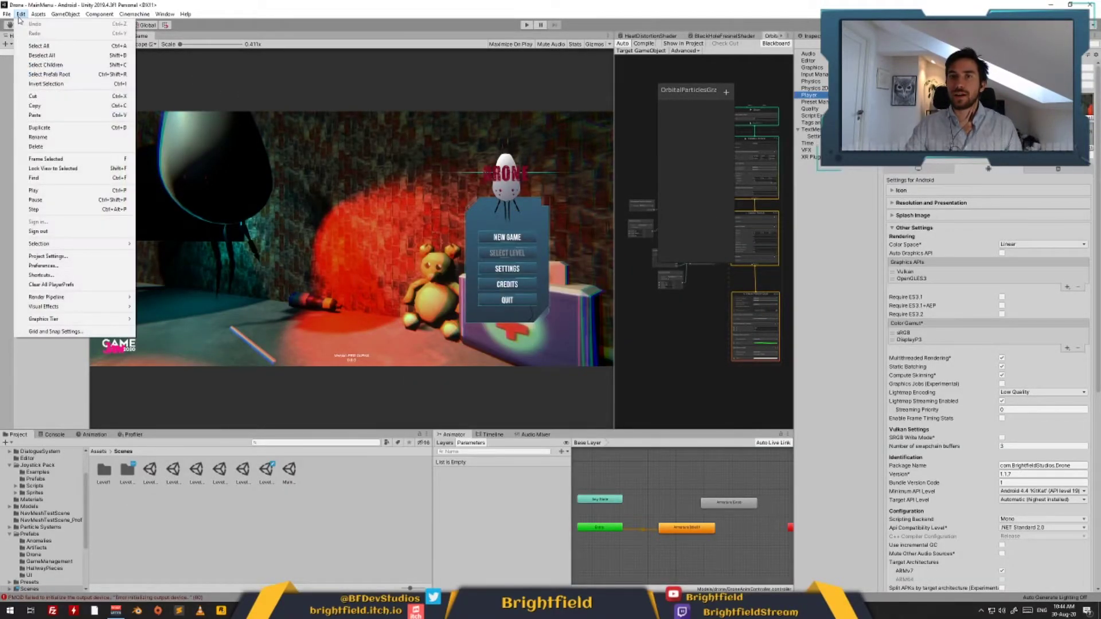
{"action": "mouse_move", "coordinate": [7, 14]}
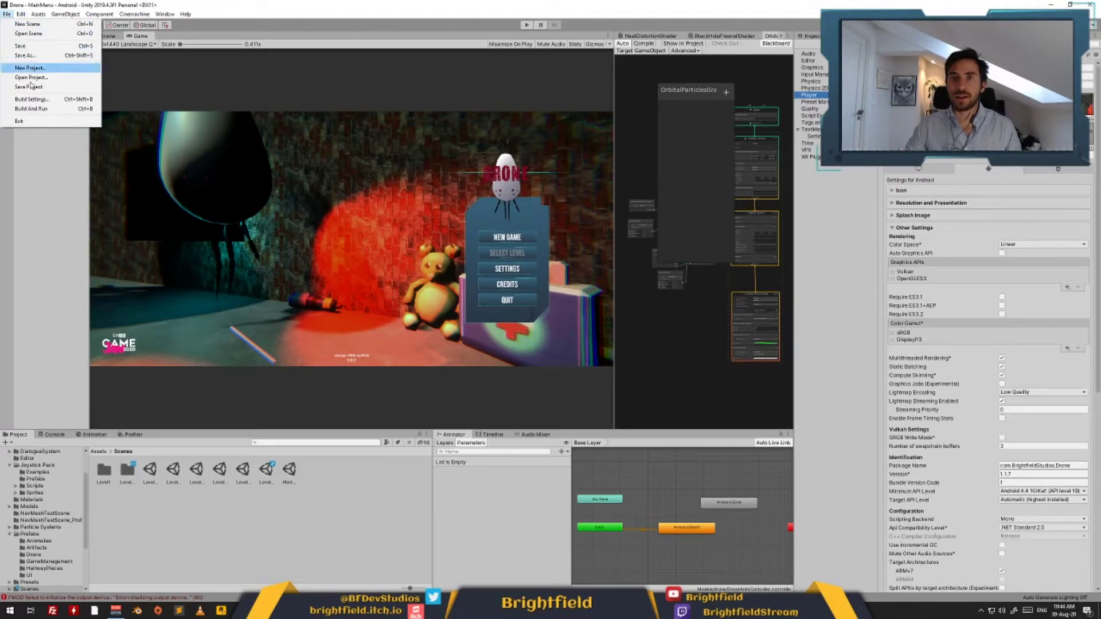
{"action": "left_click", "coordinate": [34, 99]}
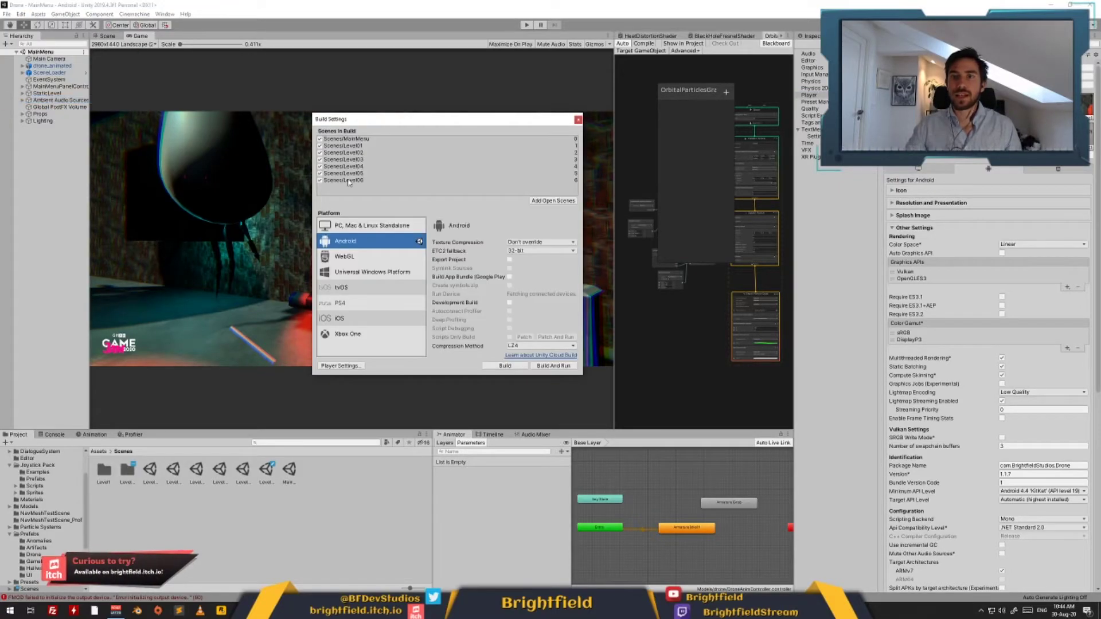
{"action": "left_click_drag", "start_coordinate": [383, 123], "coordinate": [485, 173]}
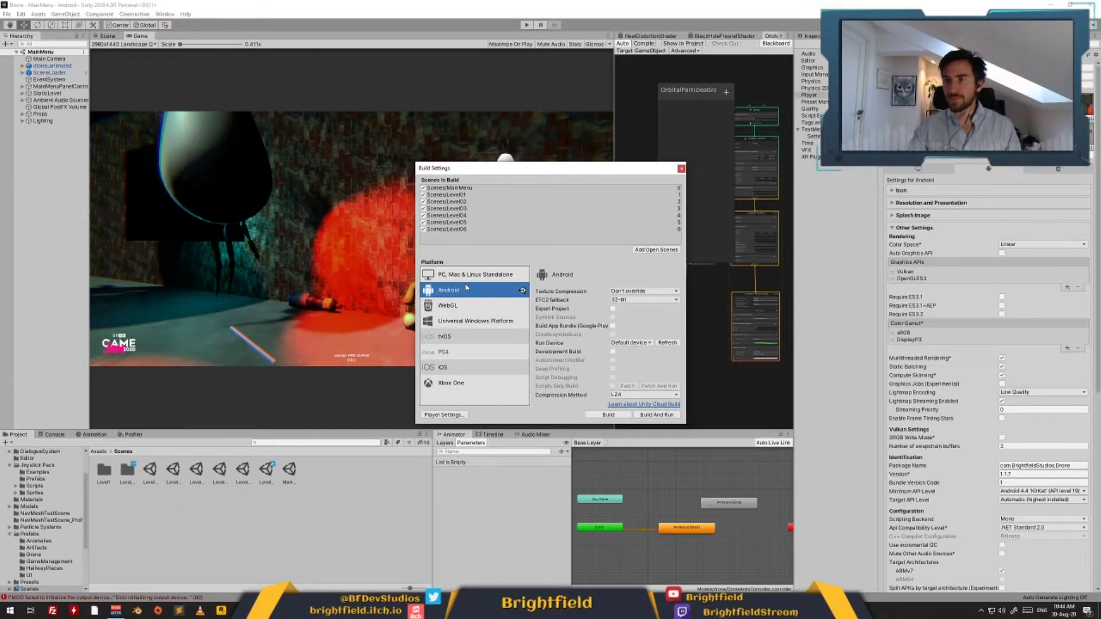
{"action": "left_click", "coordinate": [481, 277]}
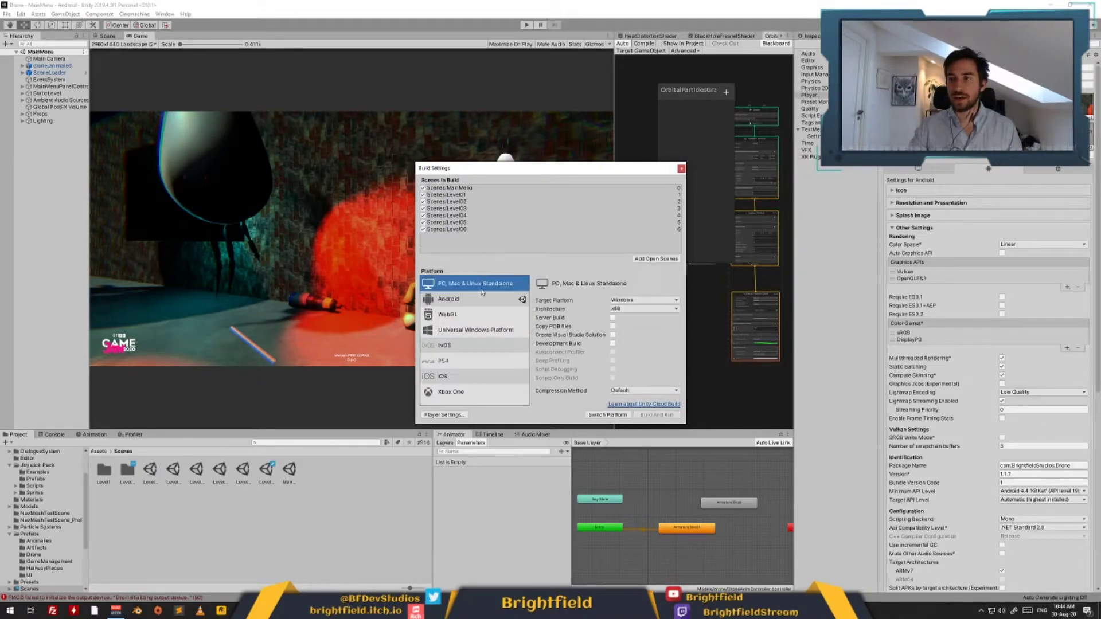
{"action": "left_click", "coordinate": [488, 298]}
{"action": "left_click", "coordinate": [492, 282]}
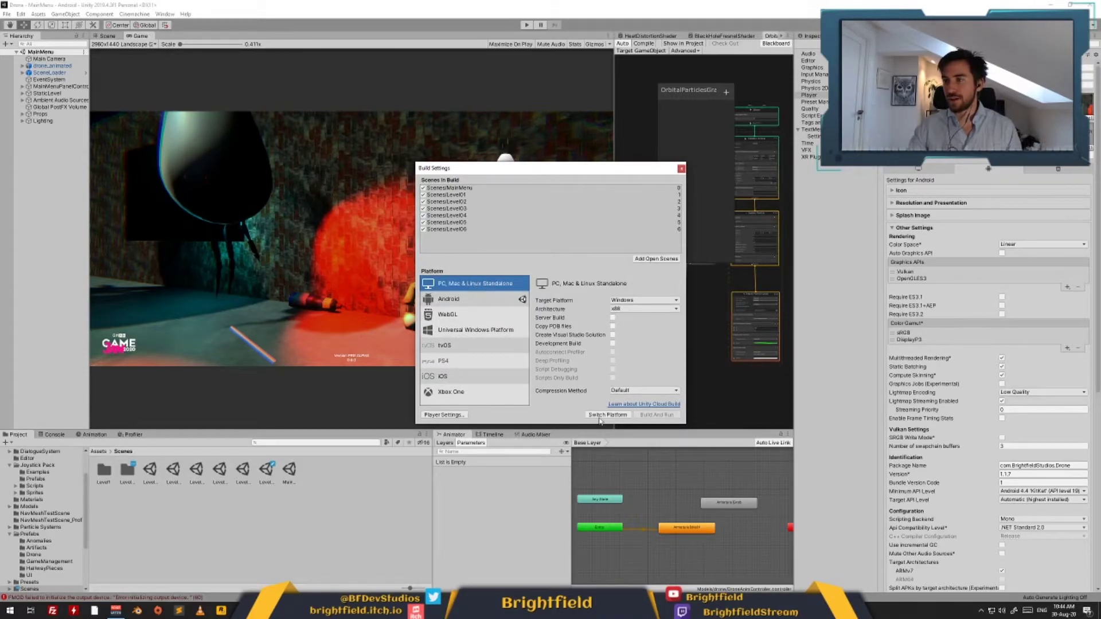
{"action": "left_click", "coordinate": [492, 298]}
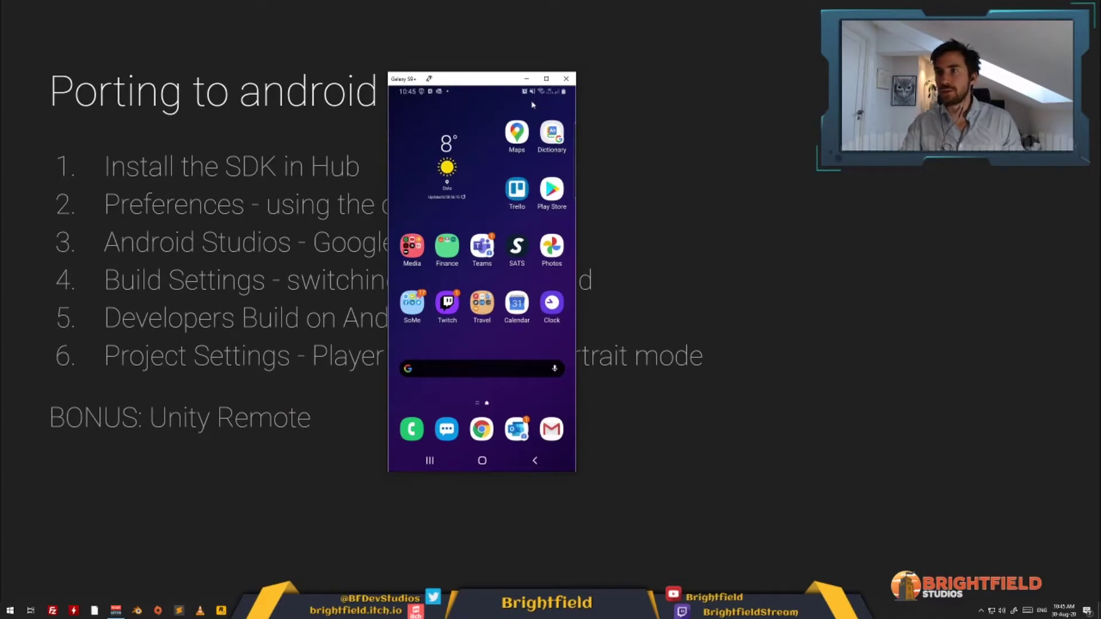
- On the mirrored Galaxy phone, pull down the notification shade and leave Software information
{"action": "left_click_drag", "start_coordinate": [533, 104], "coordinate": [523, 108]}
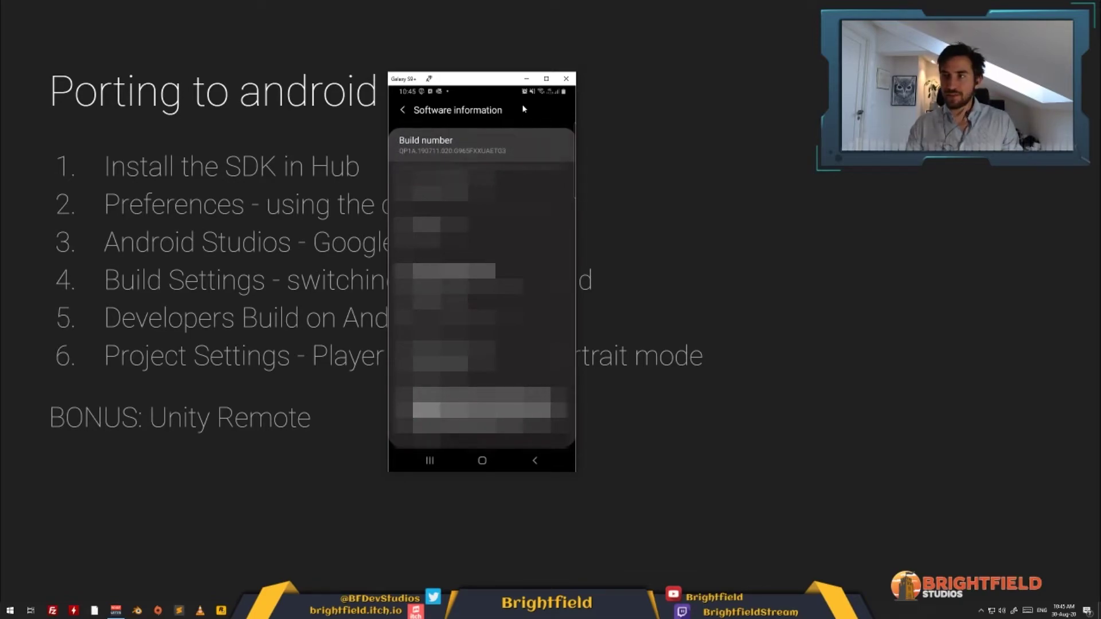
{"action": "left_click", "coordinate": [408, 110]}
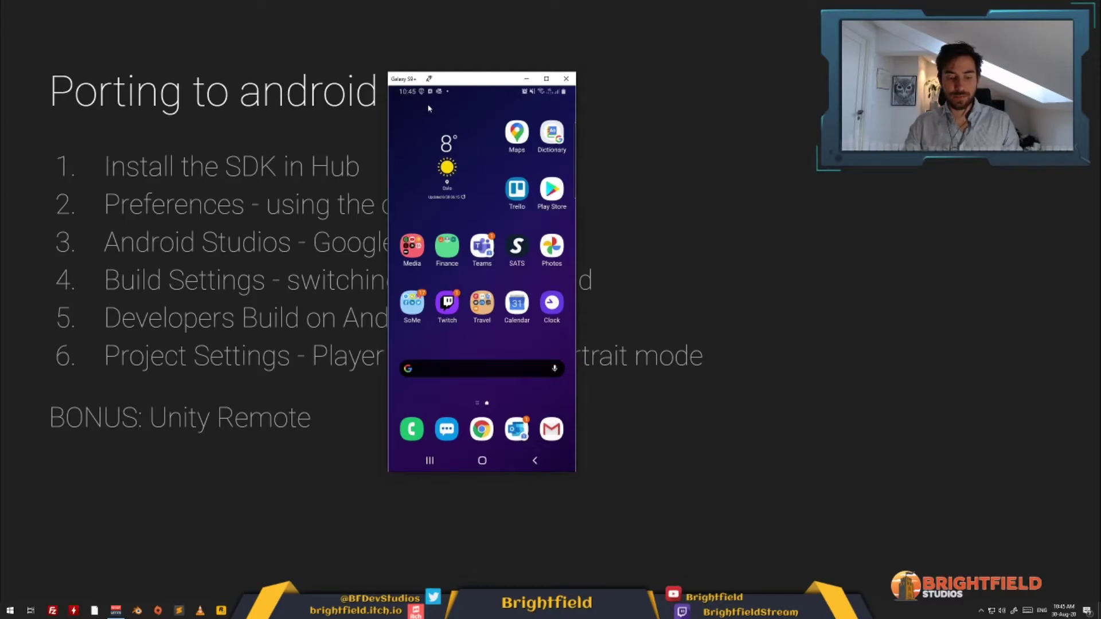
- On the mirrored phone, expand the notification shade and scroll through the Developer options list
{"action": "key", "text": "ctrl+n"}
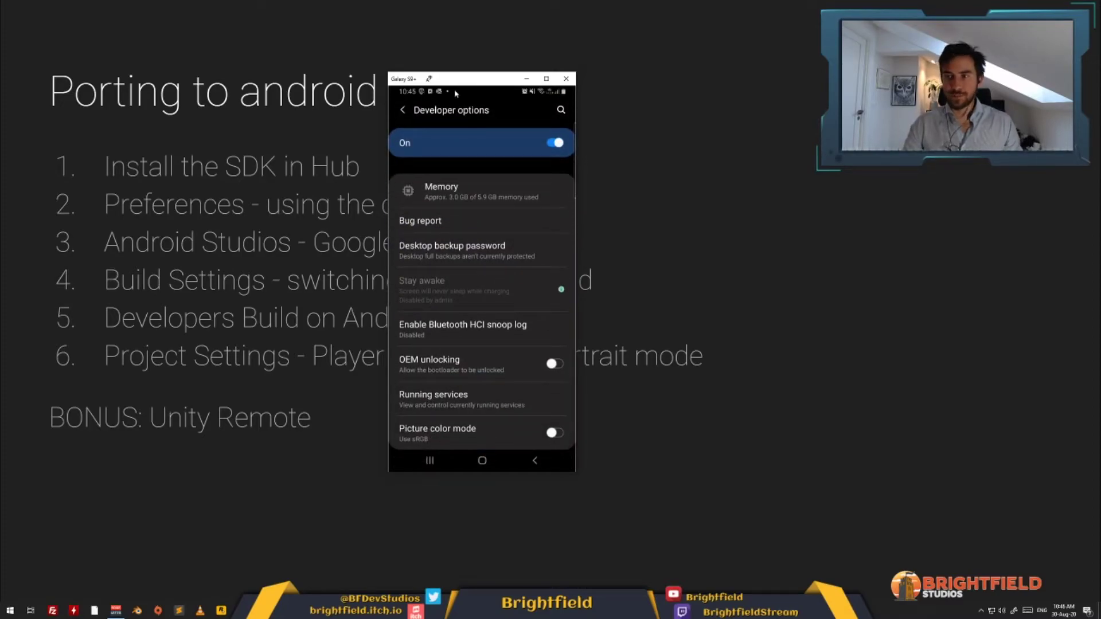
{"action": "scroll", "coordinate": [461, 213], "scroll_direction": "down", "scroll_amount": 3}
{"action": "scroll", "coordinate": [459, 206], "scroll_direction": "down", "scroll_amount": 7}
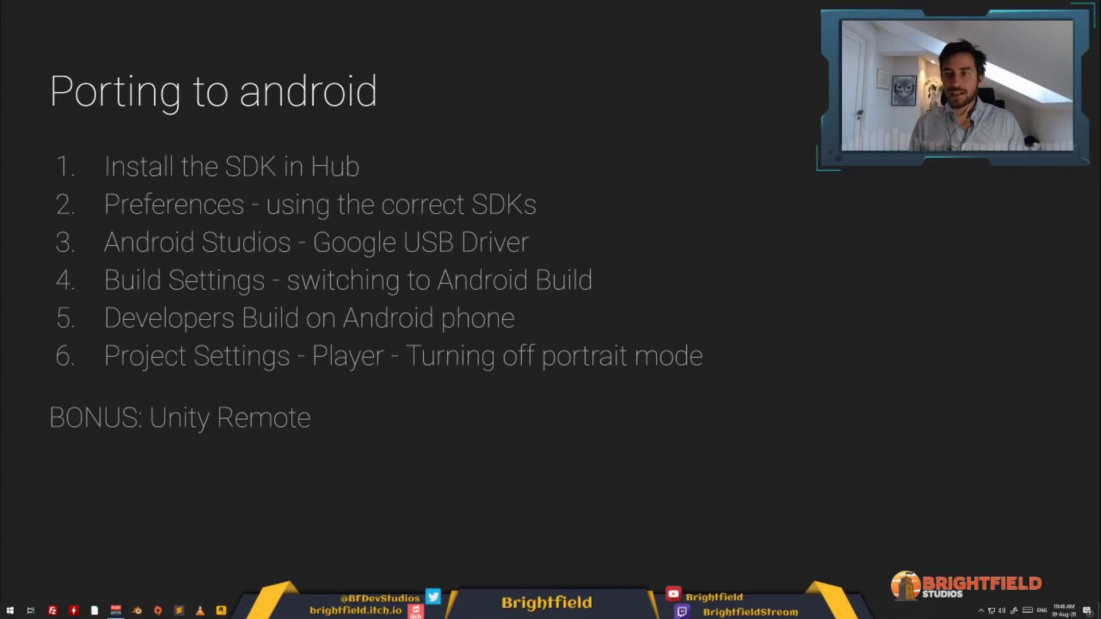
- Bring Unity back to the front and close its Build Settings window
{"action": "key", "text": "alt+Tab"}
{"action": "key", "text": "Tab"}
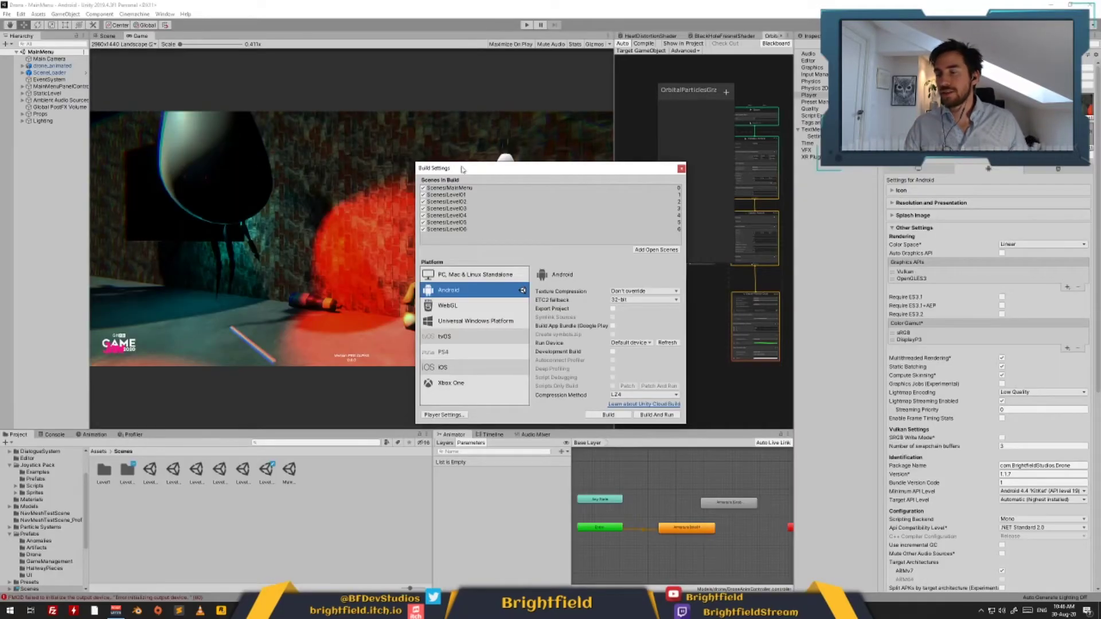
{"action": "left_click", "coordinate": [680, 168]}
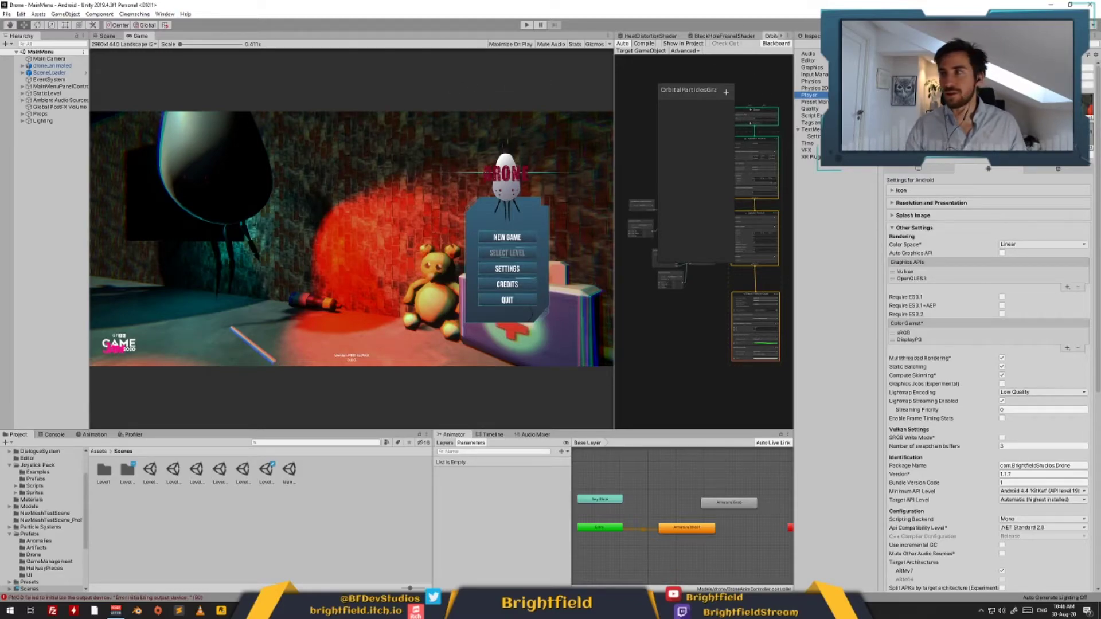
- Look through the File and Edit menus, then show PC, Mac & Linux Standalone player settings
{"action": "left_click", "coordinate": [7, 13]}
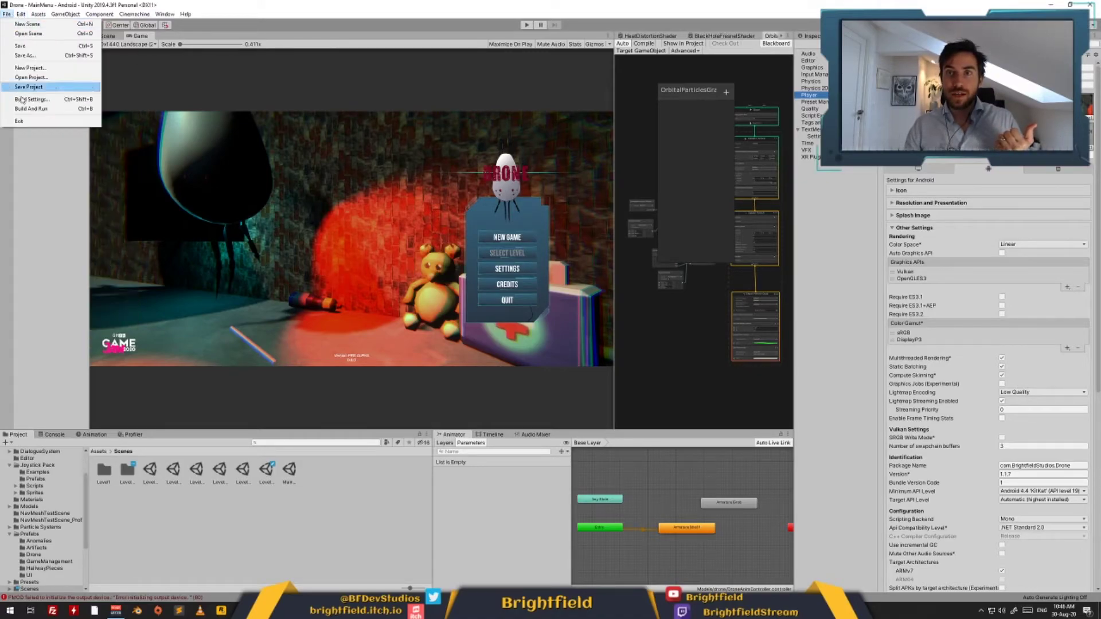
{"action": "key", "text": "Escape"}
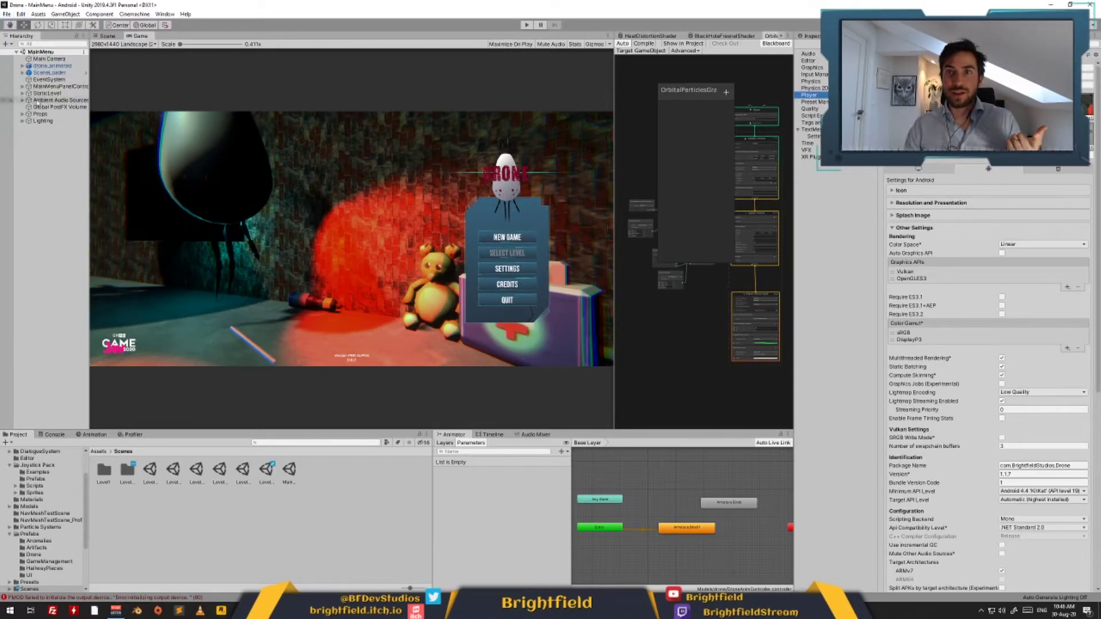
{"action": "left_click", "coordinate": [21, 14]}
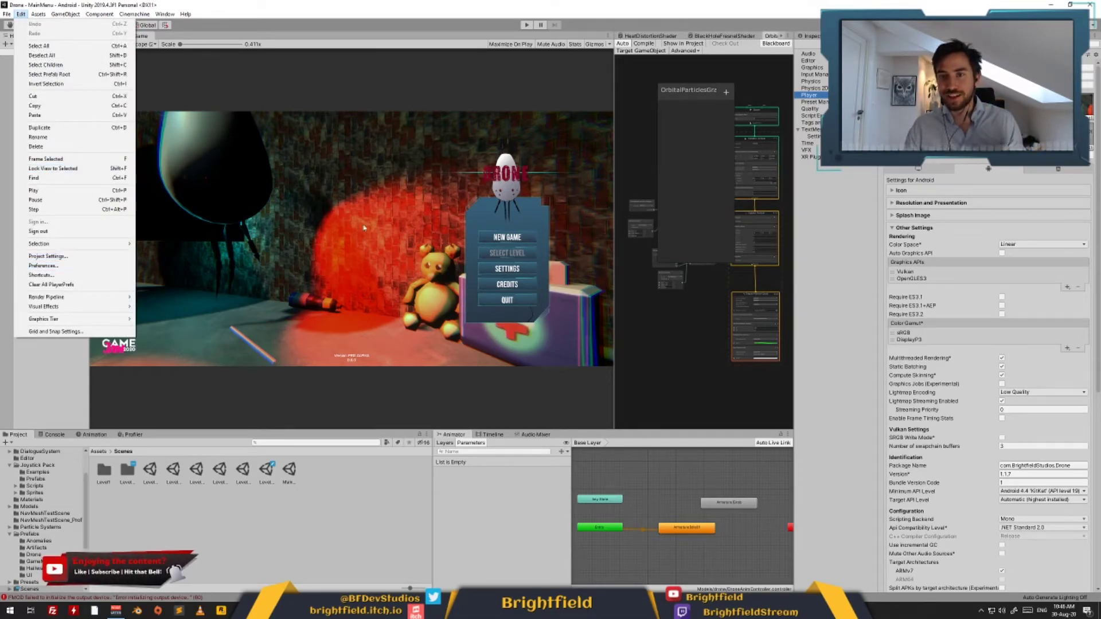
{"action": "left_click", "coordinate": [830, 233]}
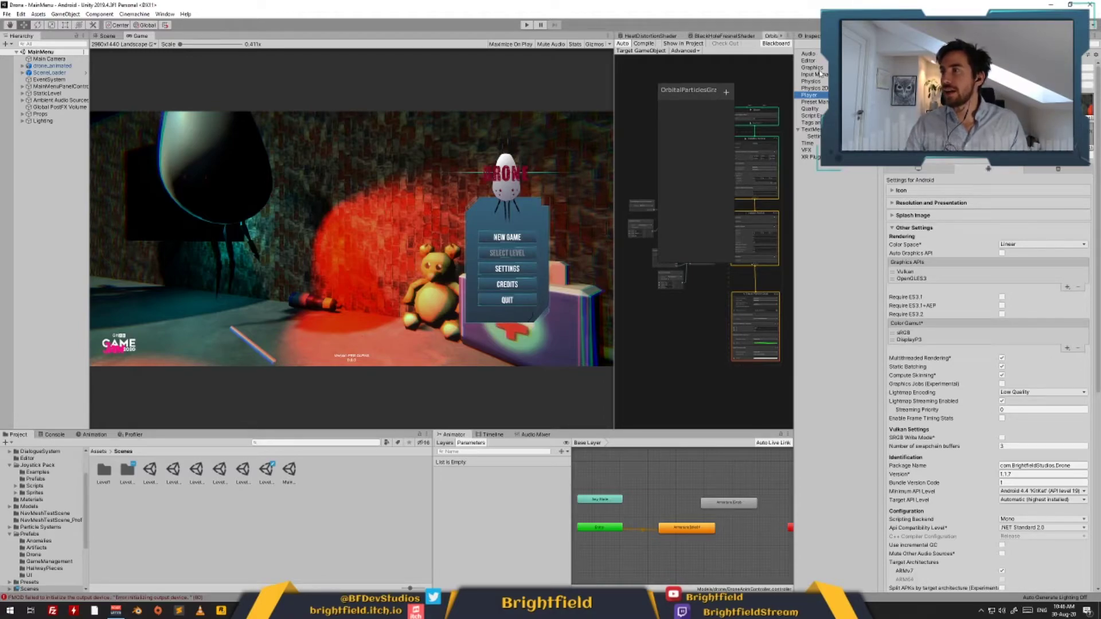
{"action": "left_click", "coordinate": [824, 95]}
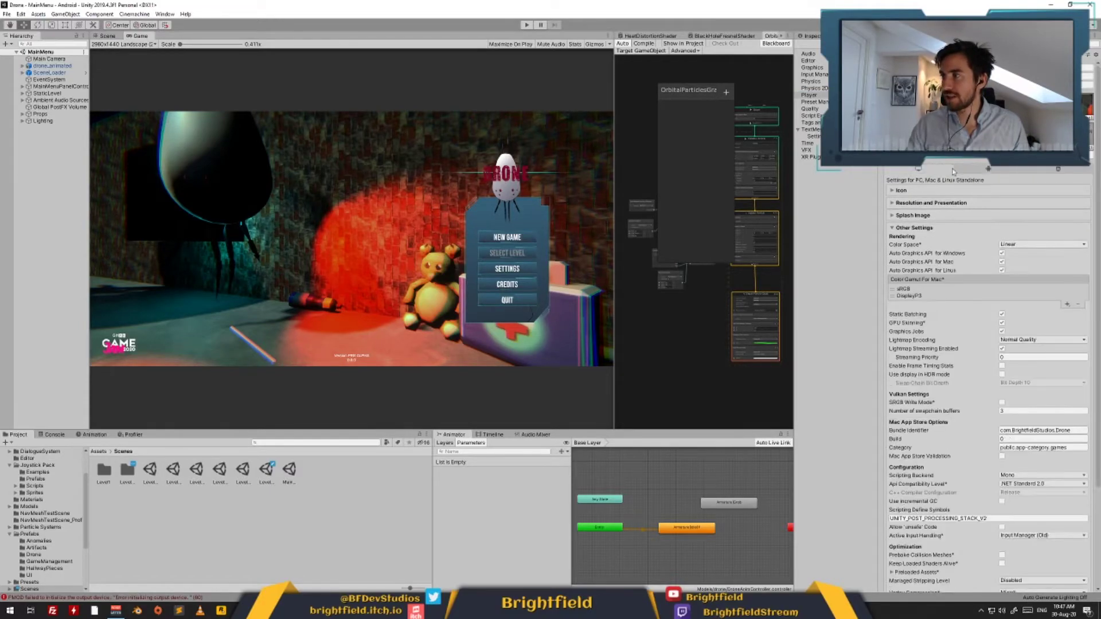
- Go back to the Android player tab and expand Resolution and Presentation to show allowed orientations
{"action": "left_click", "coordinate": [1036, 169]}
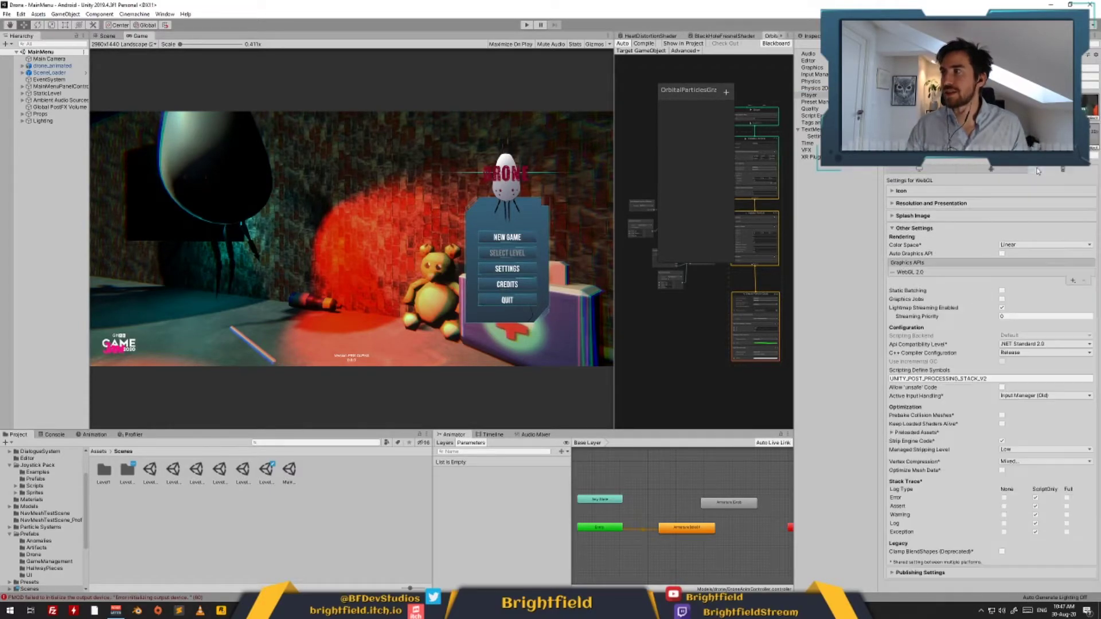
{"action": "left_click", "coordinate": [989, 169]}
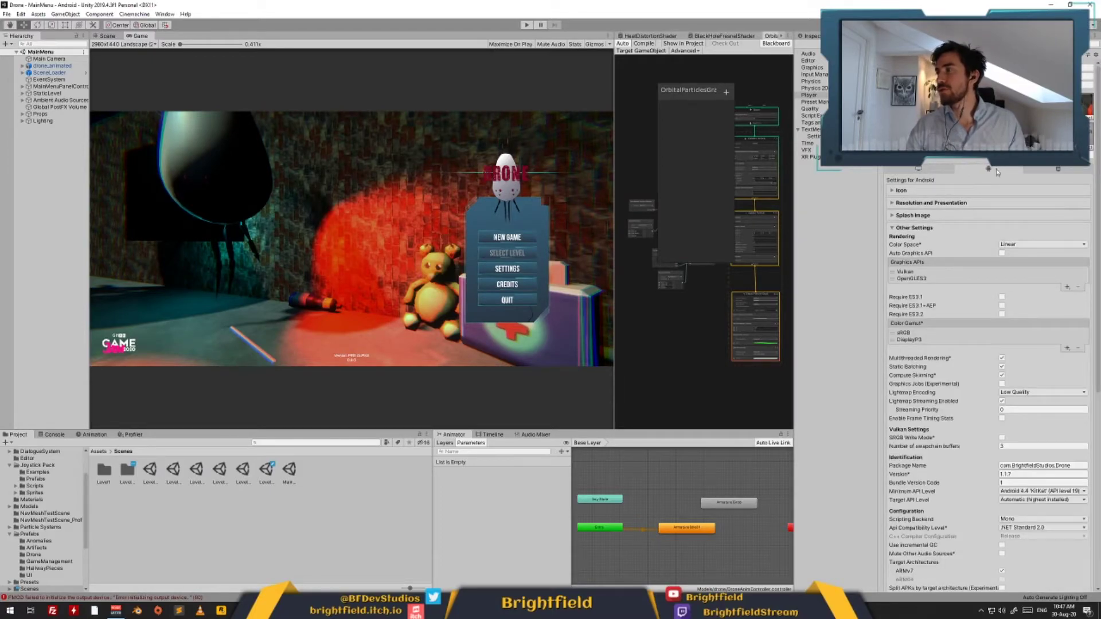
{"action": "left_click", "coordinate": [901, 191]}
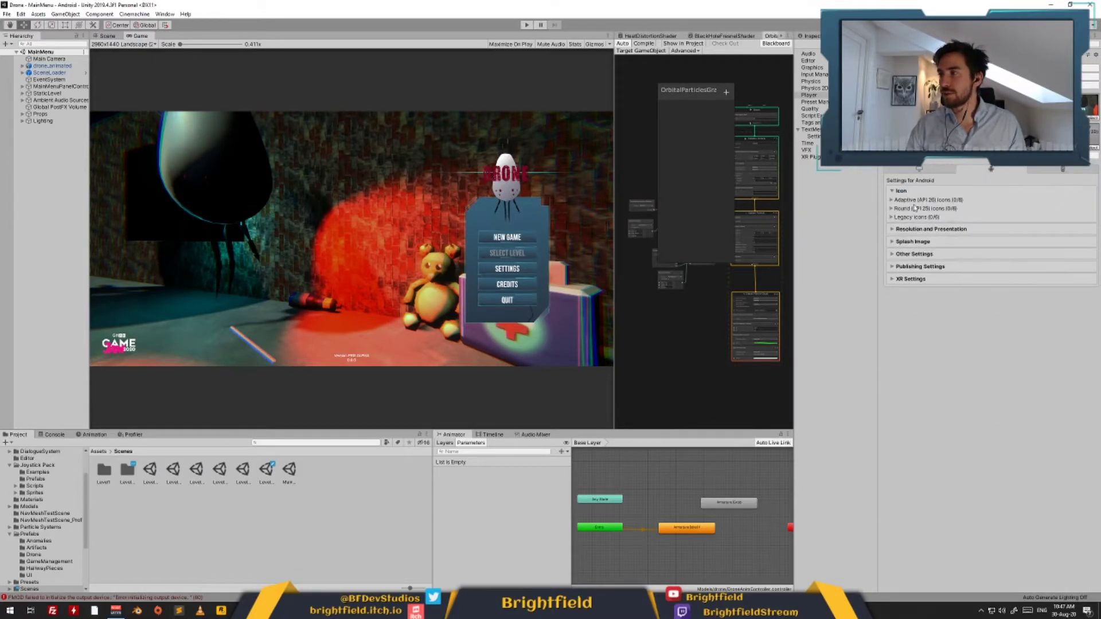
{"action": "left_click", "coordinate": [905, 194]}
{"action": "left_click", "coordinate": [895, 193]}
{"action": "left_click", "coordinate": [893, 192]}
{"action": "left_click", "coordinate": [893, 203]}
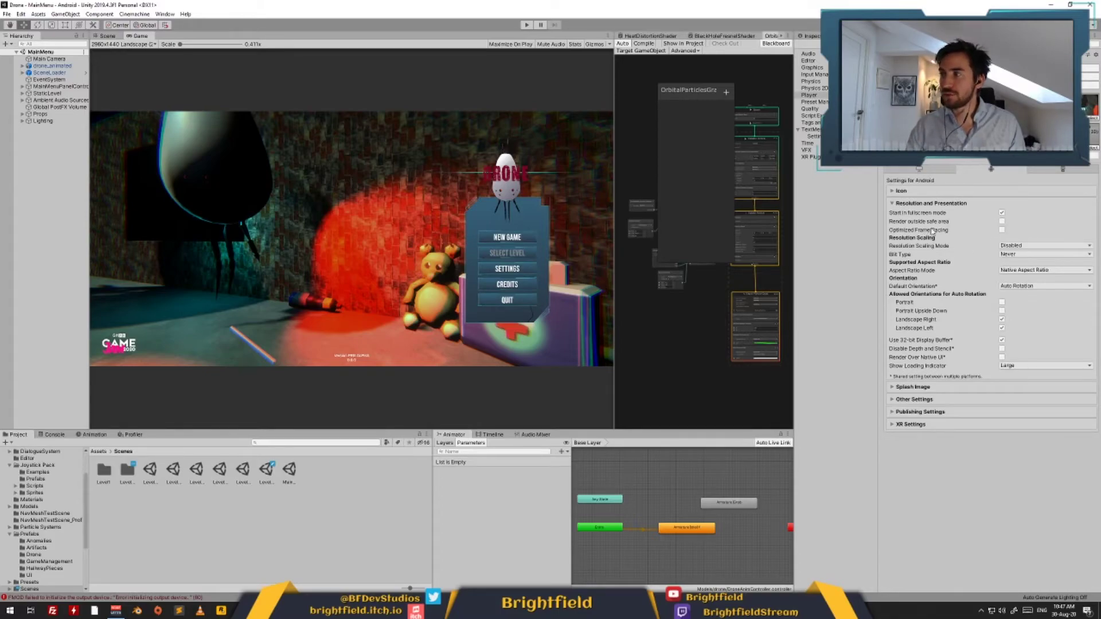
- Untick Portrait Upside Down and keep Default Orientation set to Auto Rotation
{"action": "left_click", "coordinate": [1001, 310]}
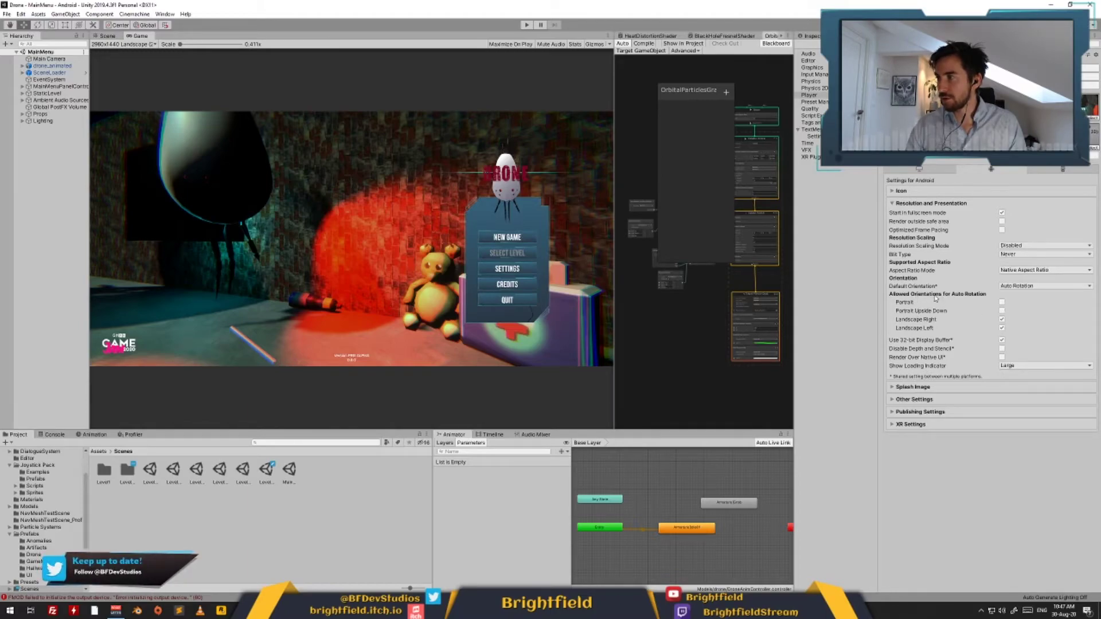
{"action": "left_click", "coordinate": [1004, 286]}
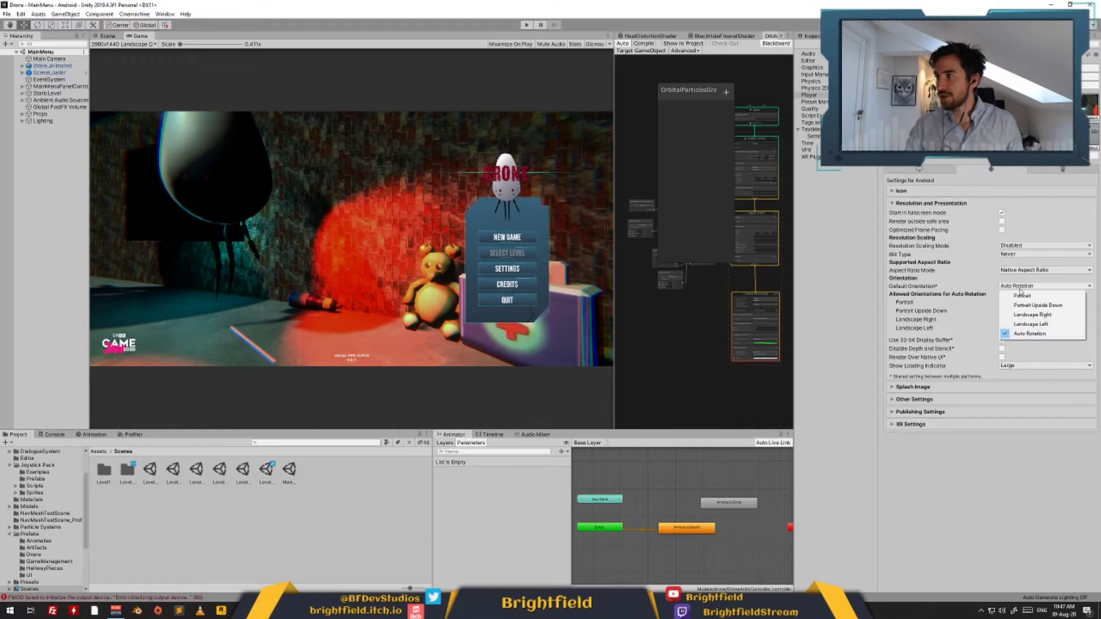
{"action": "left_click", "coordinate": [977, 280]}
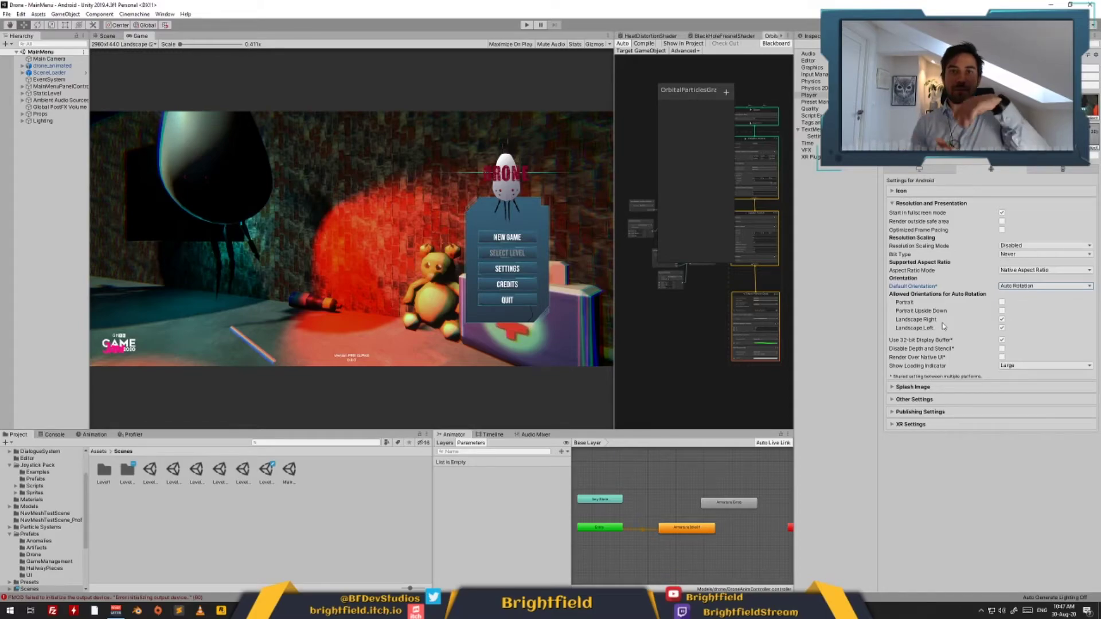
{"action": "left_click", "coordinate": [1003, 287]}
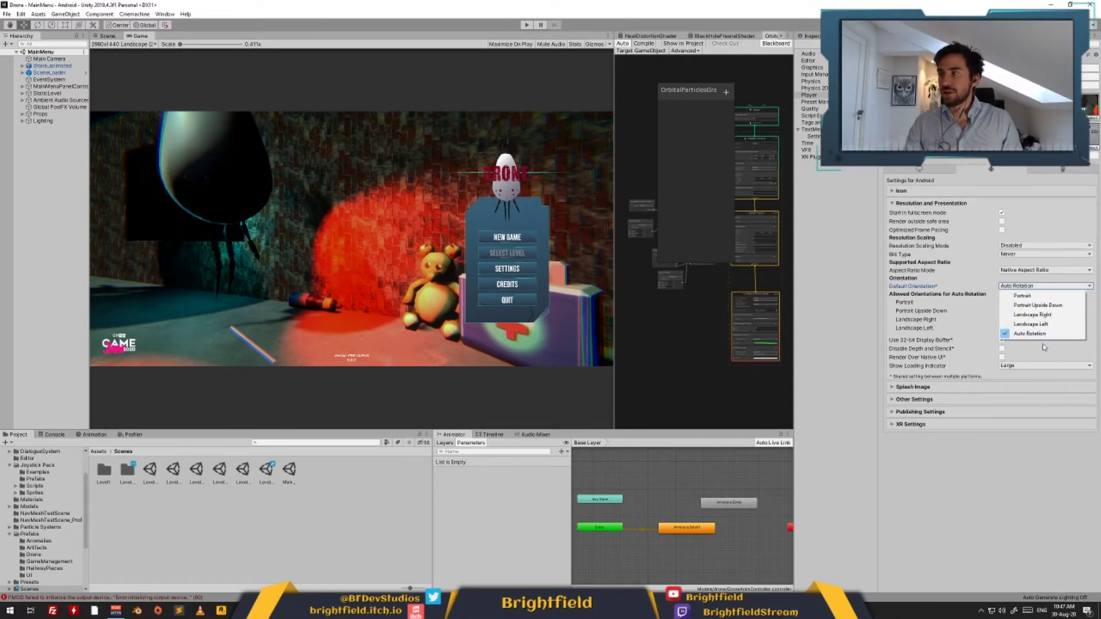
{"action": "left_click", "coordinate": [973, 290]}
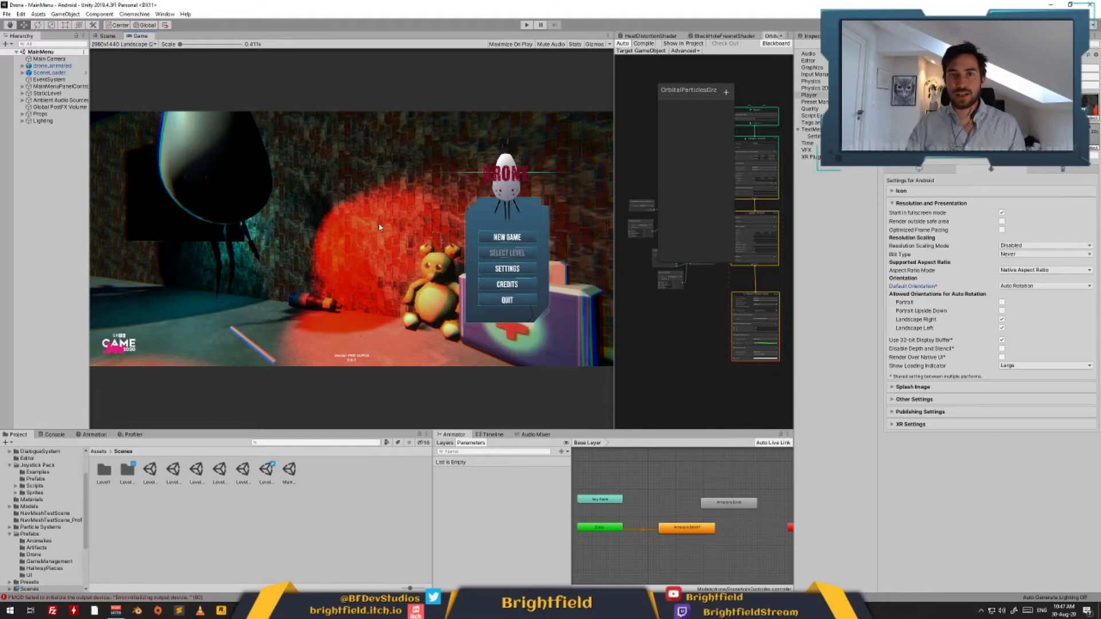
{"action": "left_click", "coordinate": [145, 46]}
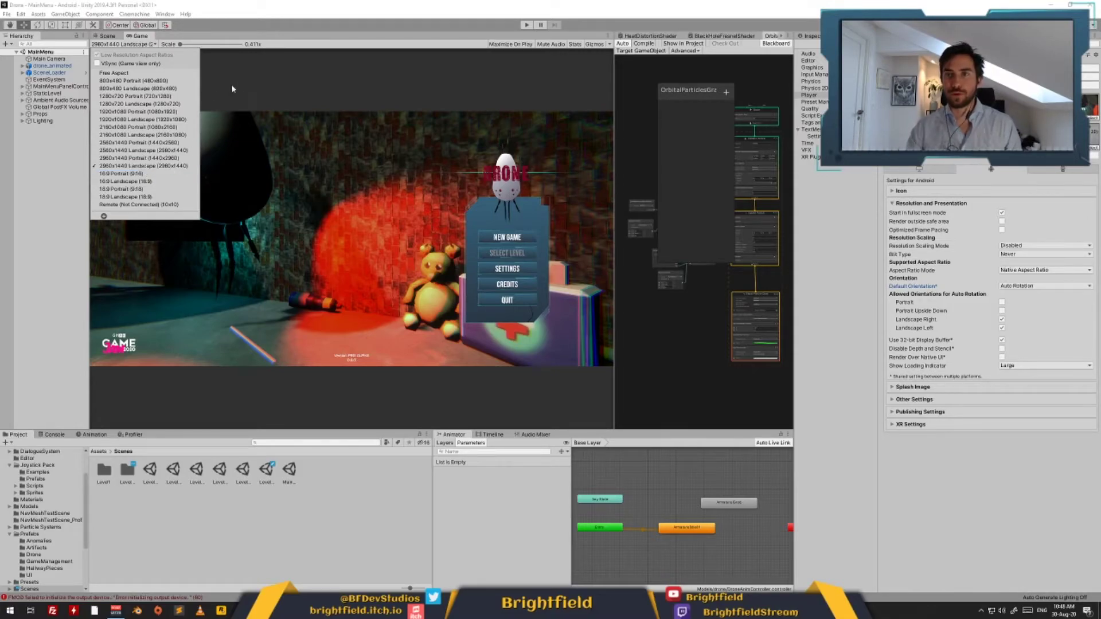
{"action": "left_click", "coordinate": [261, 81]}
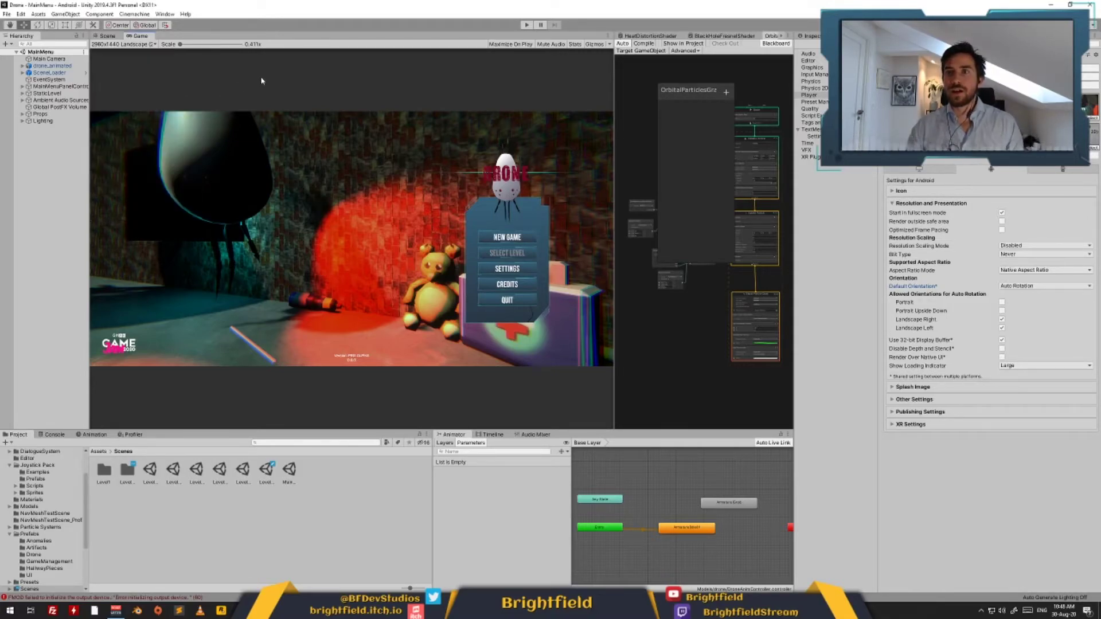
{"action": "left_click", "coordinate": [147, 44]}
{"action": "left_click", "coordinate": [142, 173]}
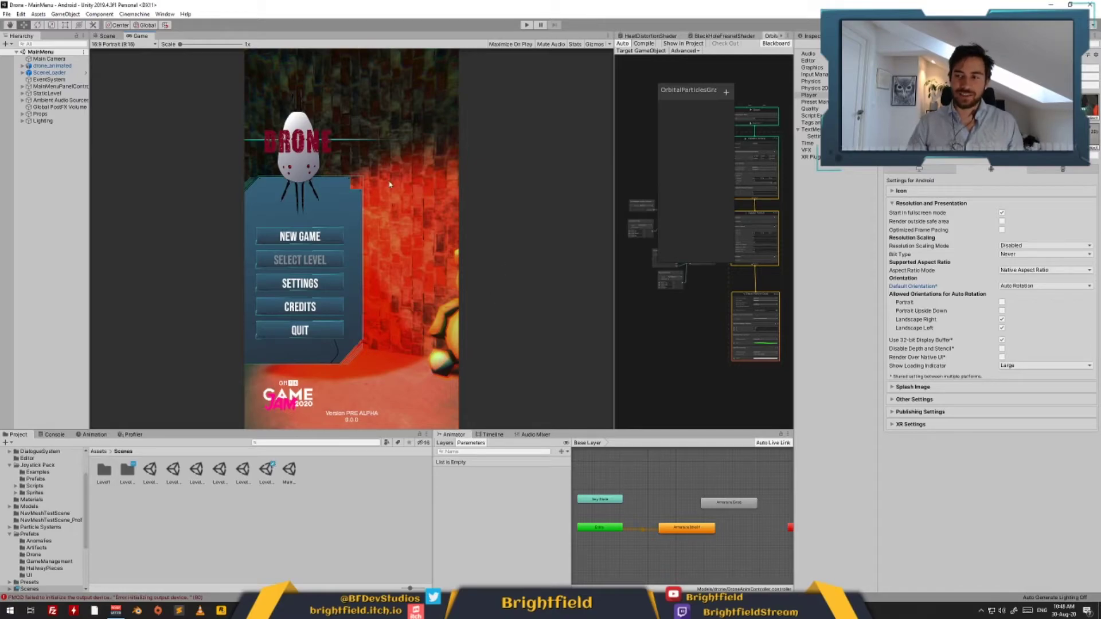
{"action": "left_click", "coordinate": [145, 45]}
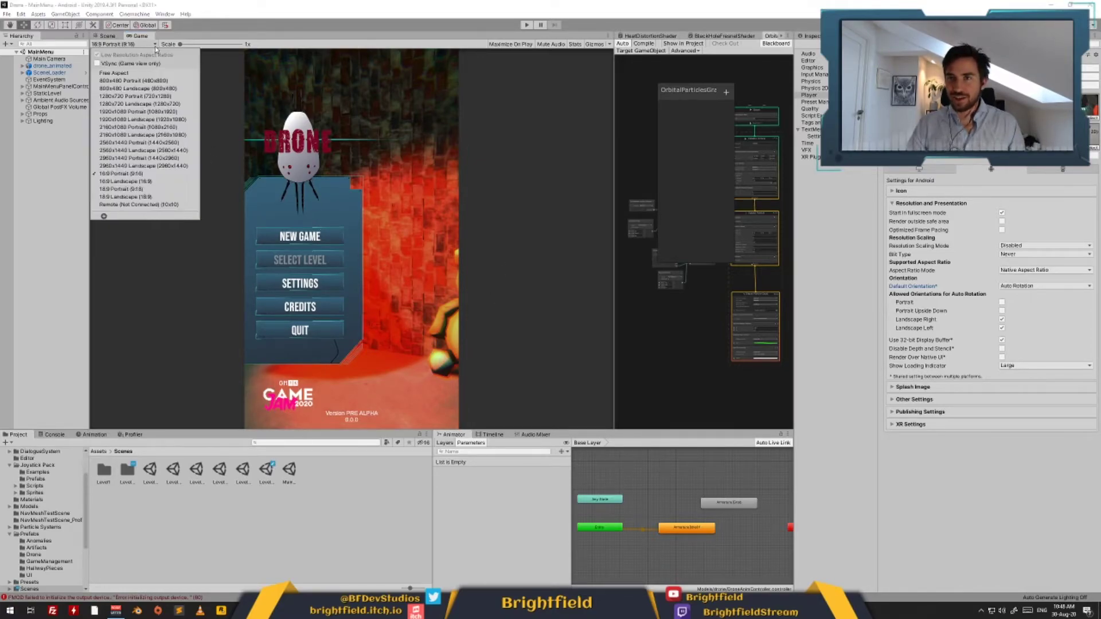
{"action": "left_click", "coordinate": [176, 167]}
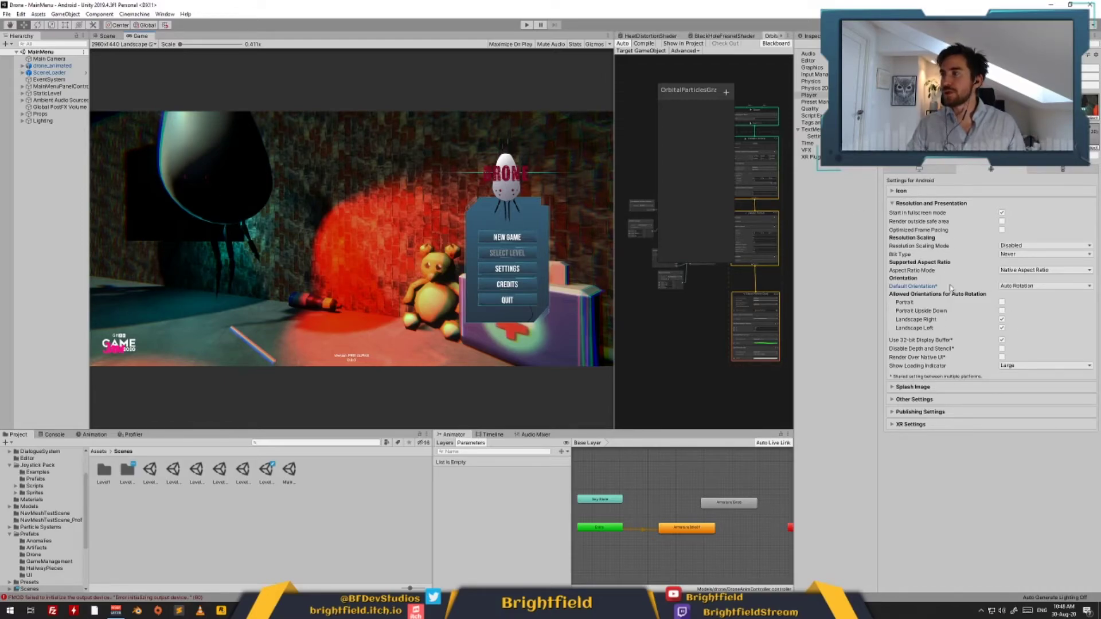
- Expand the Splash Image and Other Settings sections of the Android player settings
{"action": "left_click", "coordinate": [902, 388]}
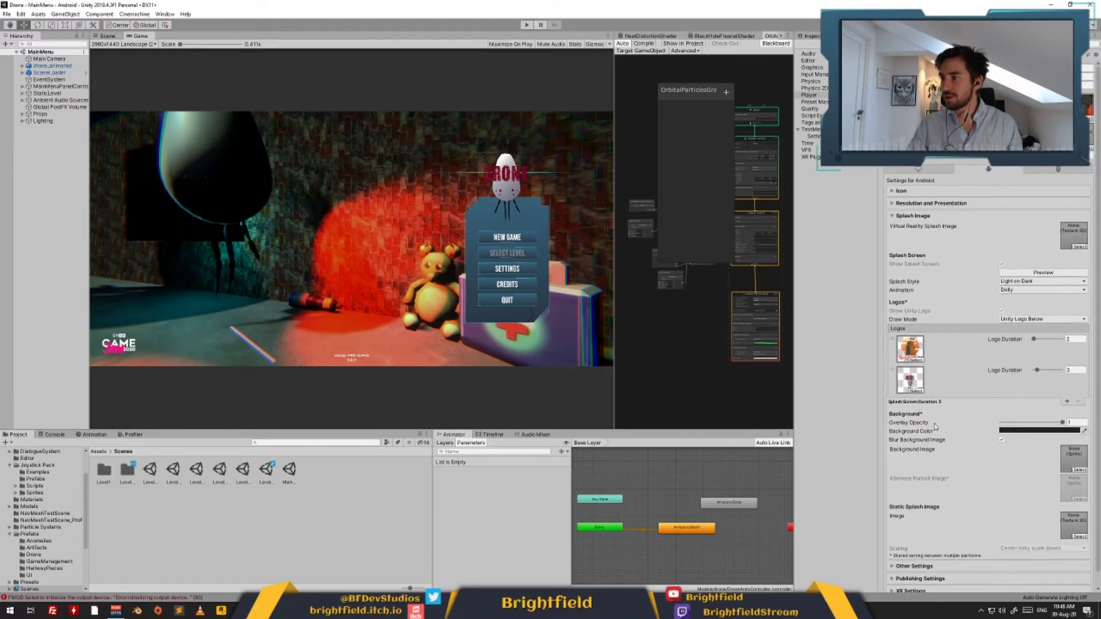
{"action": "scroll", "coordinate": [967, 430], "scroll_direction": "down", "scroll_amount": 1}
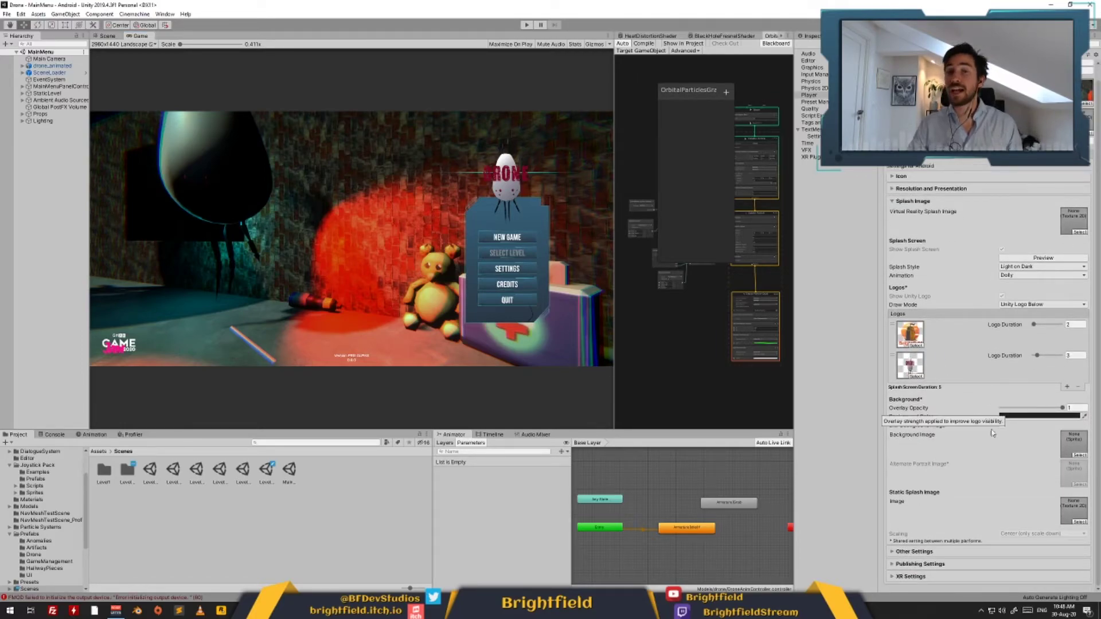
{"action": "left_click", "coordinate": [914, 551]}
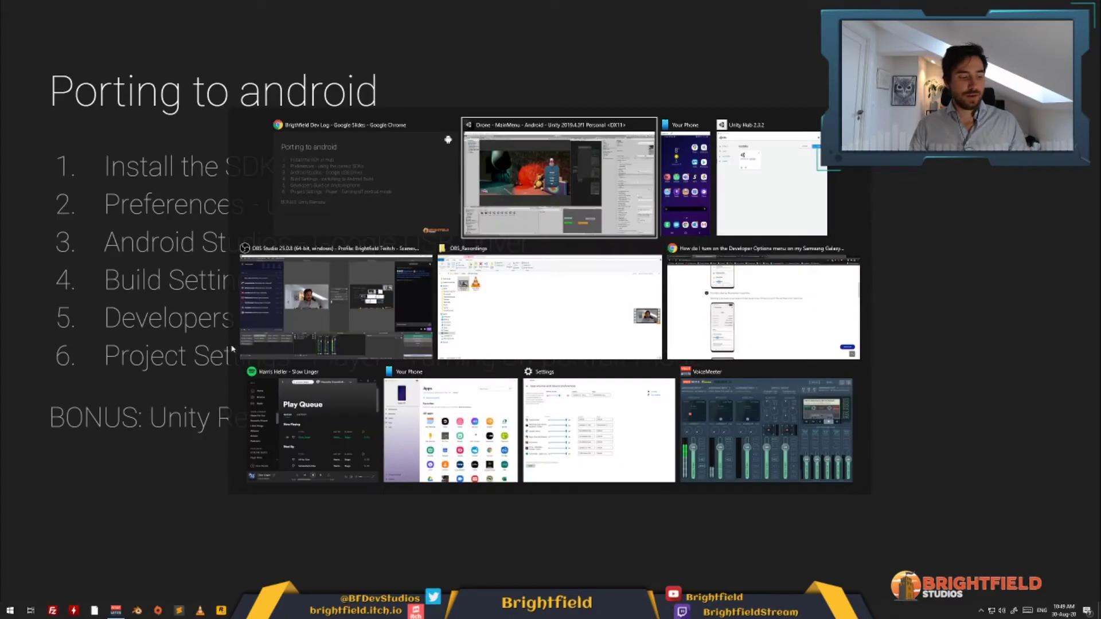
- From File > Build Settings, start building the Android APK
{"action": "key", "text": "Return"}
{"action": "left_click", "coordinate": [7, 14]}
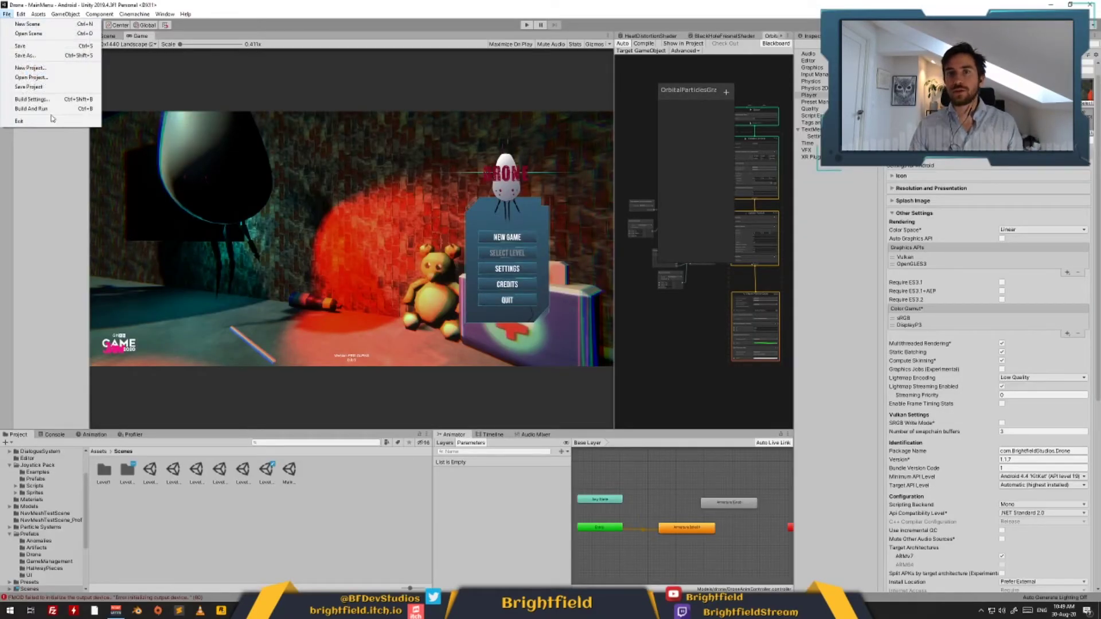
{"action": "left_click", "coordinate": [35, 99]}
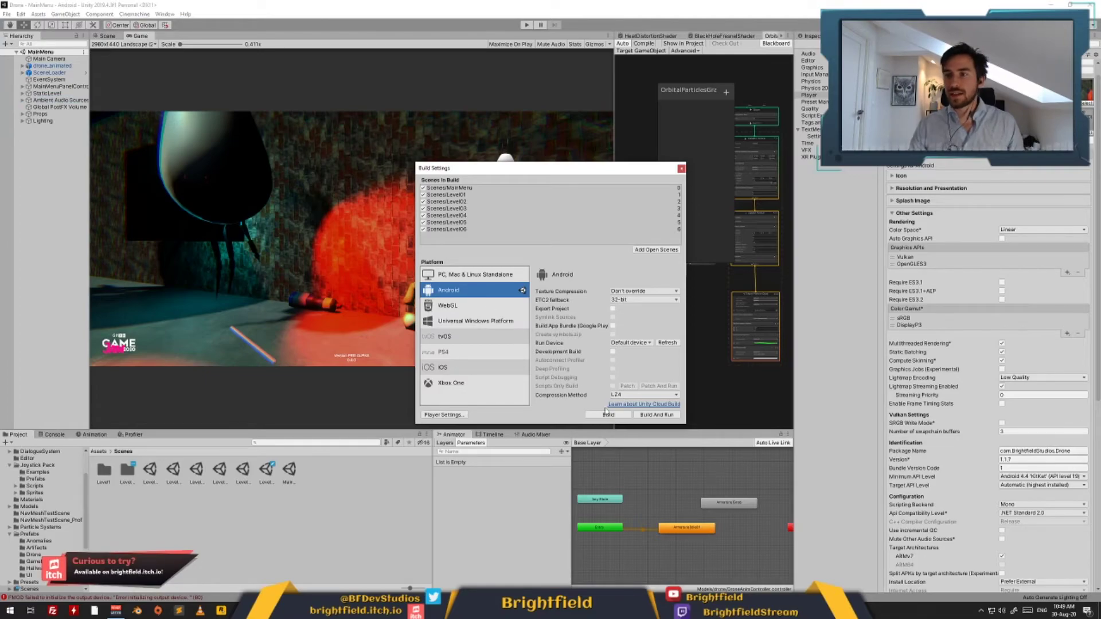
{"action": "left_click", "coordinate": [621, 419]}
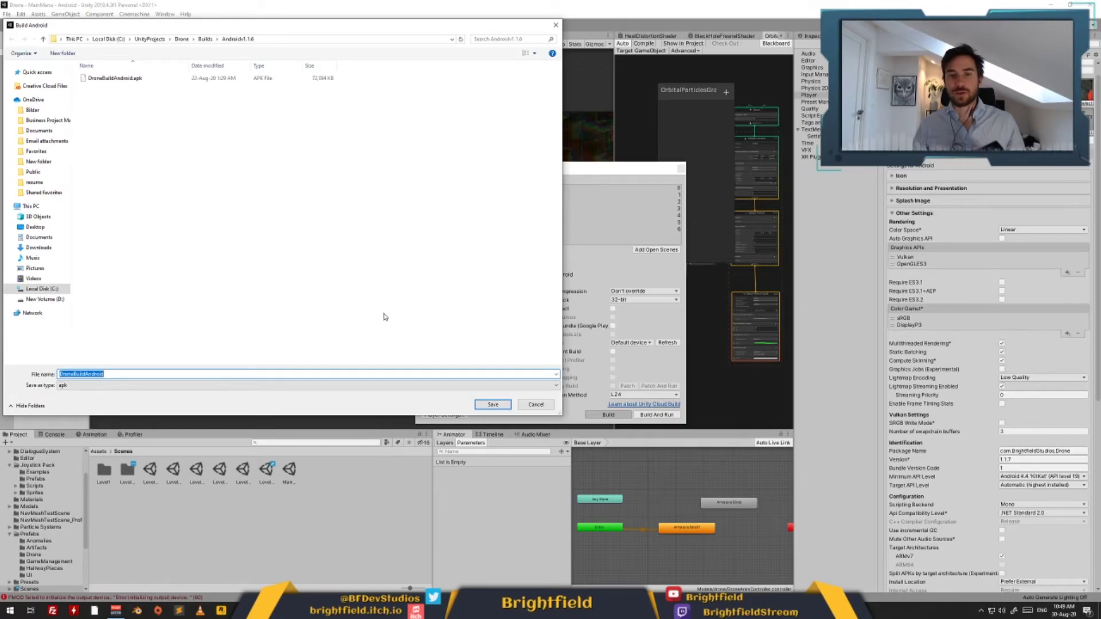
- Launch the Drone game on the mirrored phone and move the mirror window aside
{"action": "key", "text": "alt+Tab"}
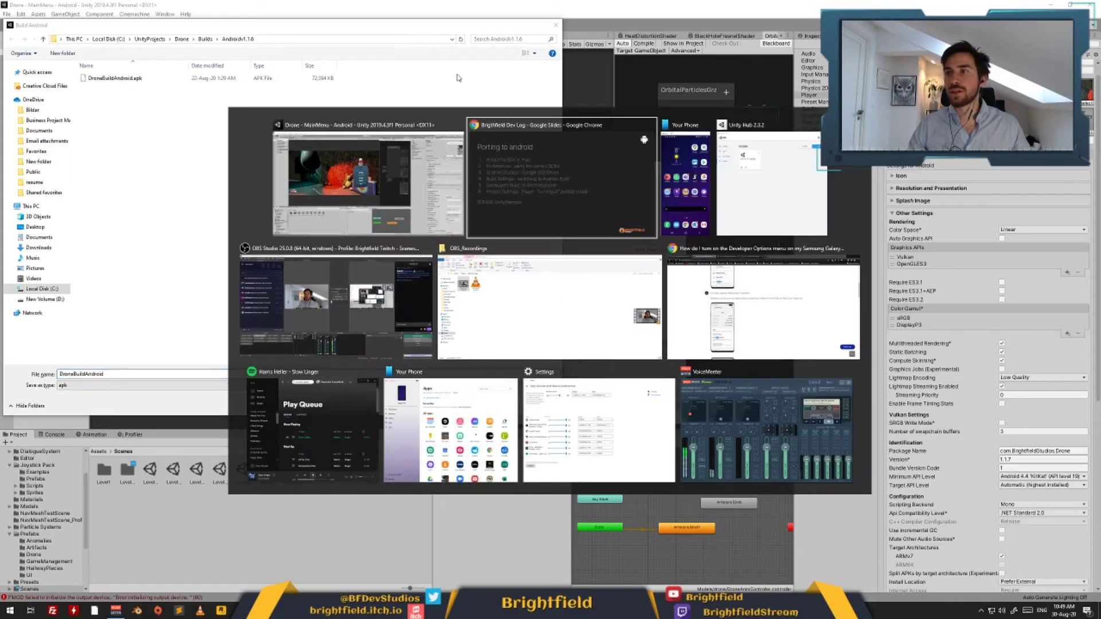
{"action": "key", "text": "alt+Tab"}
{"action": "key", "text": "alt+Tab"}
{"action": "key", "text": "Escape"}
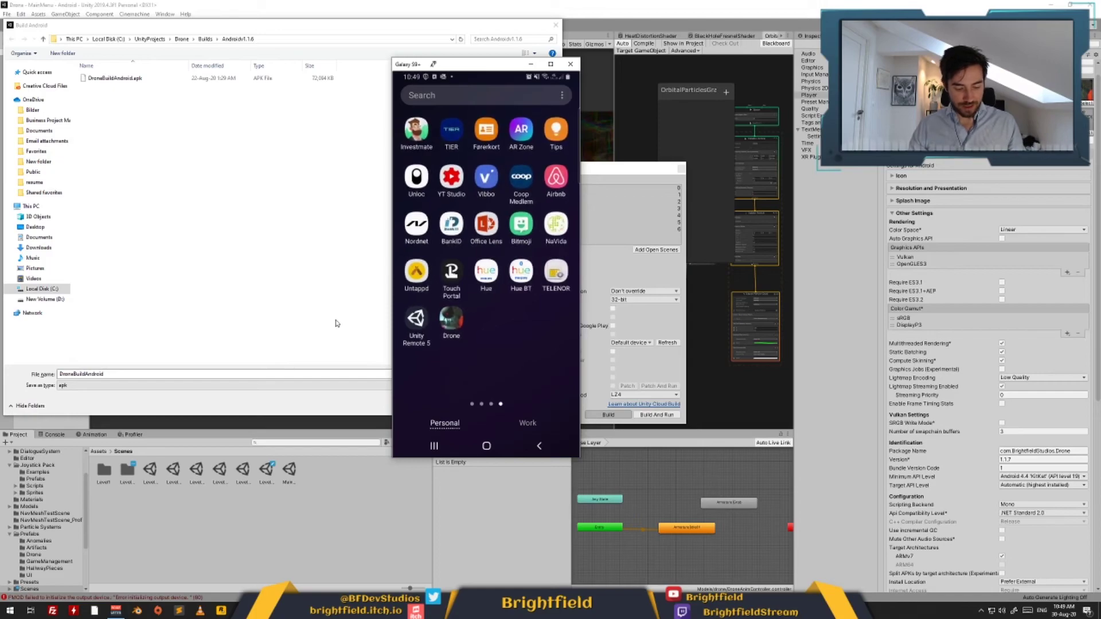
{"action": "left_click", "coordinate": [447, 338]}
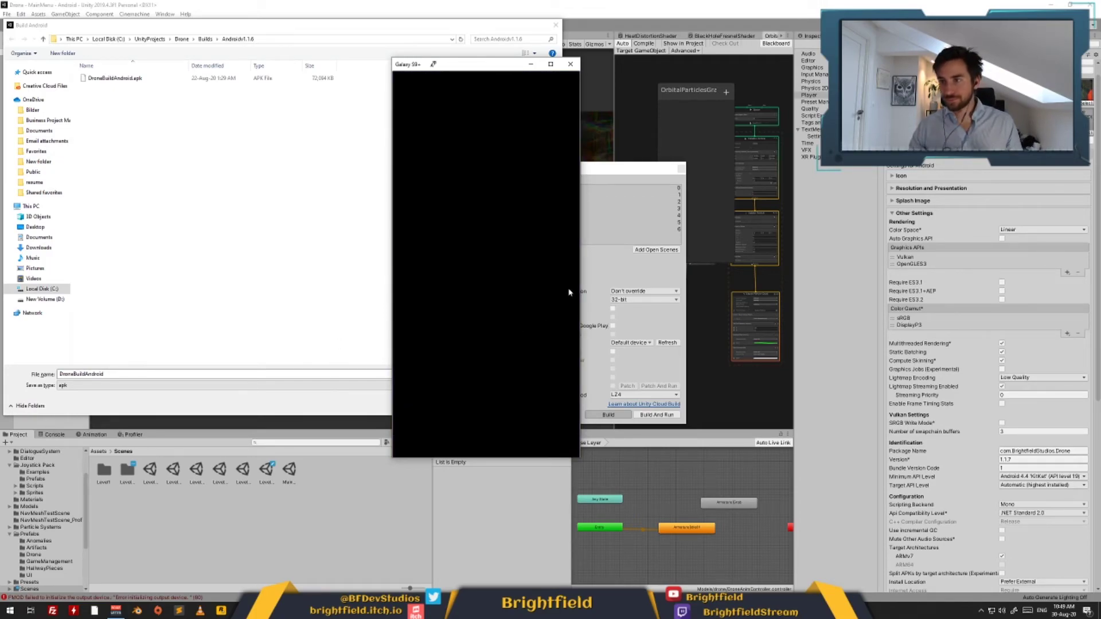
{"action": "left_click_drag", "start_coordinate": [497, 69], "coordinate": [466, 85]}
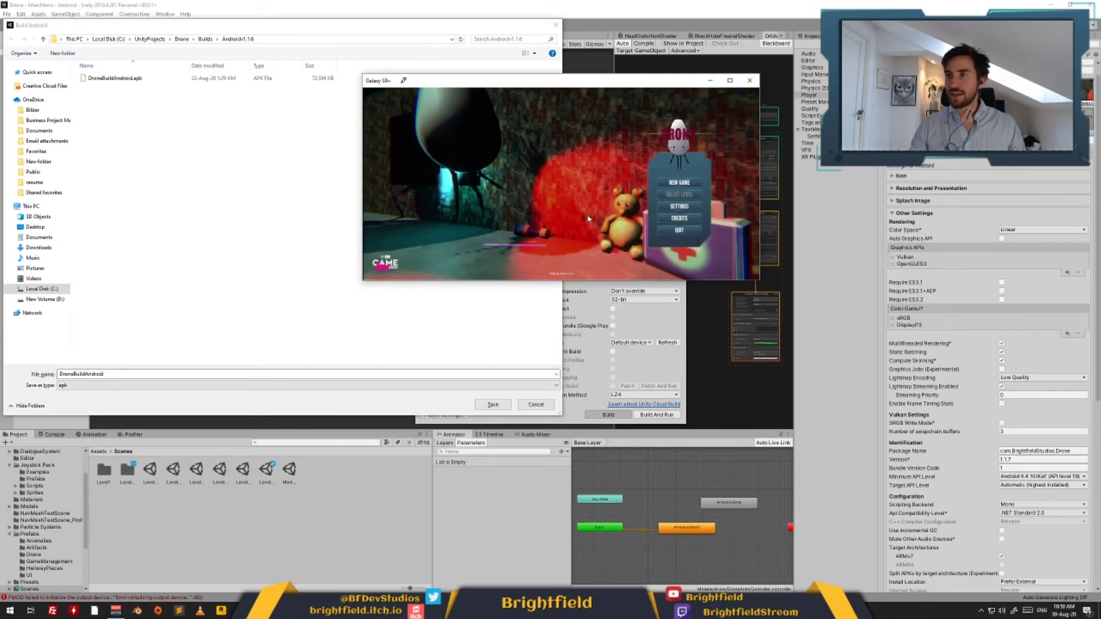
- Start a new Drone game on the phone and skip the story panels into the level
{"action": "left_click", "coordinate": [680, 182]}
{"action": "left_click", "coordinate": [659, 238]}
{"action": "left_click", "coordinate": [664, 240]}
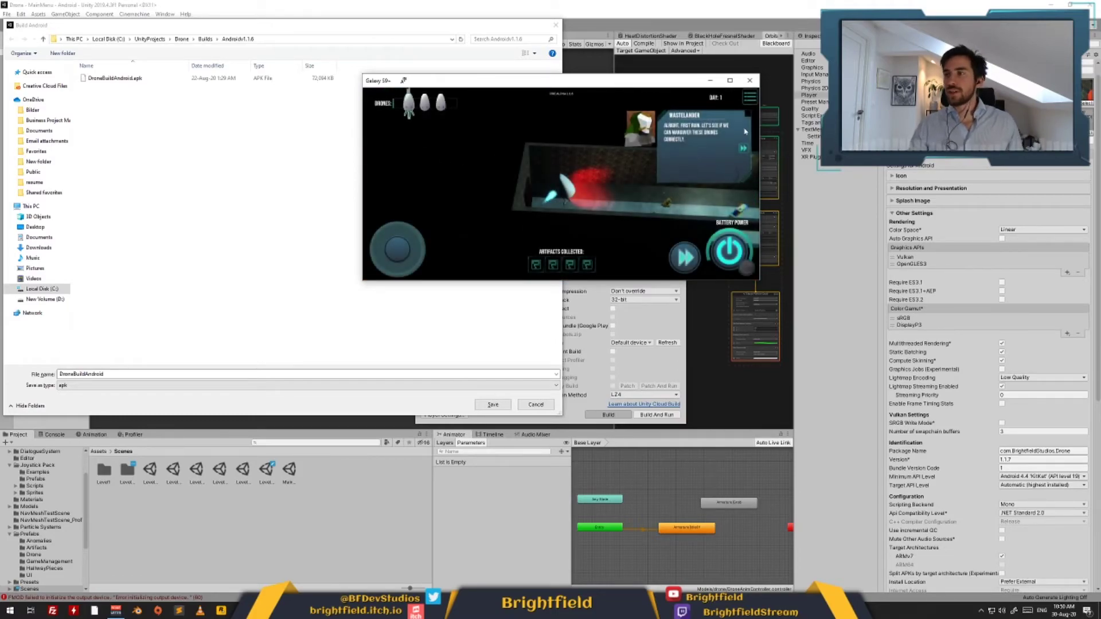
- Cancel Unity's Build Android save dialog, then pause the level and quit to the main menu
{"action": "left_click", "coordinate": [749, 81]}
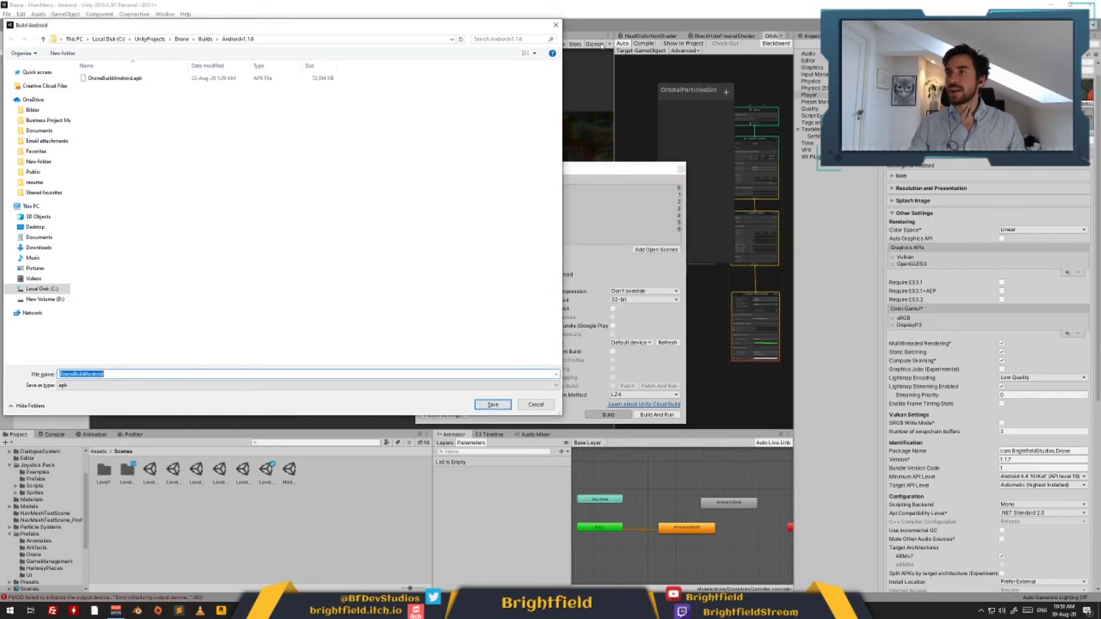
{"action": "left_click", "coordinate": [556, 25]}
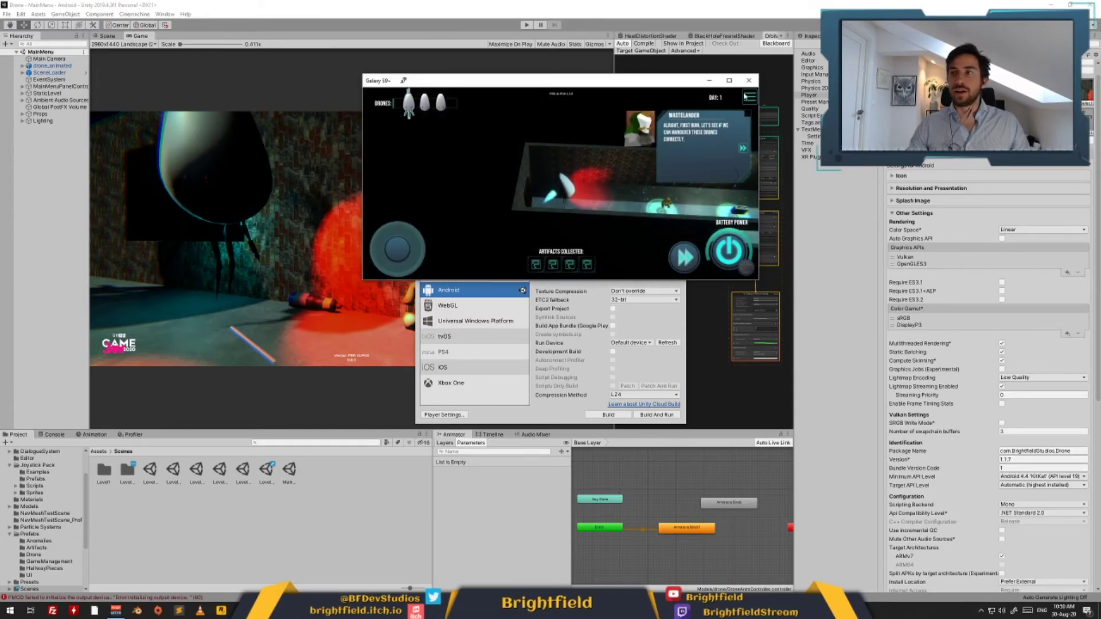
{"action": "left_click", "coordinate": [746, 100]}
{"action": "left_click", "coordinate": [573, 196]}
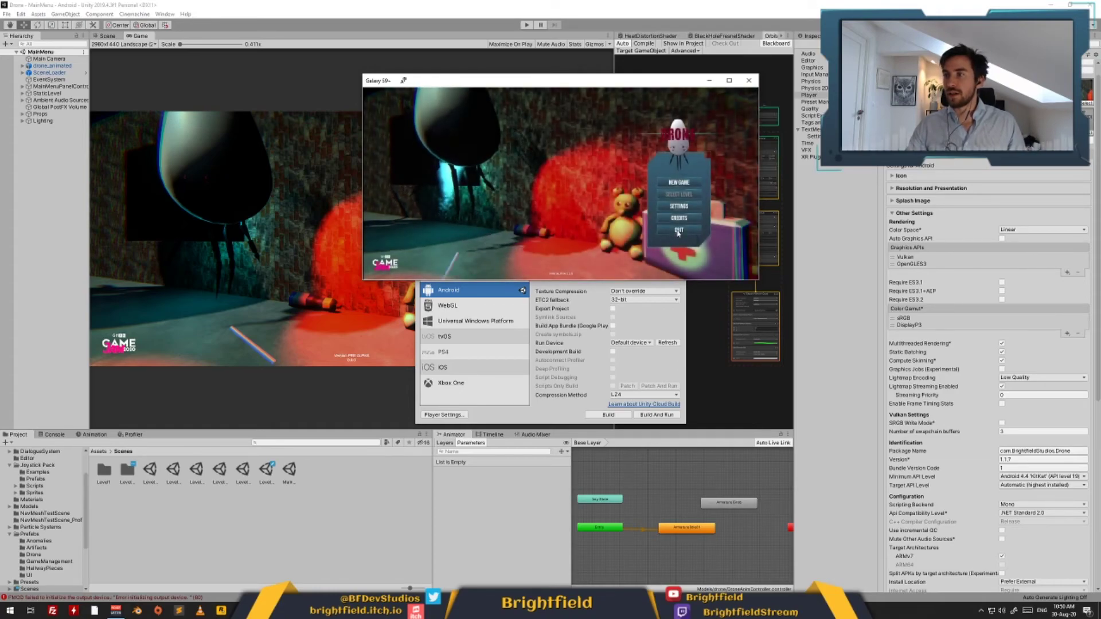
- Quit the Drone game and launch Unity Remote 5 on the phone
{"action": "left_click", "coordinate": [678, 230]}
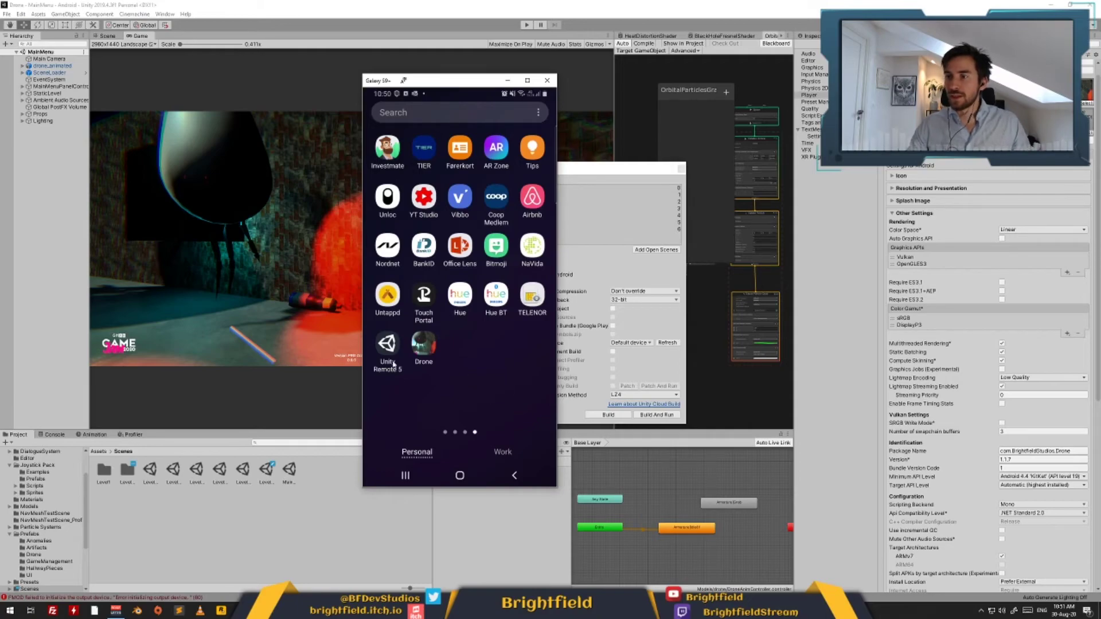
{"action": "left_click", "coordinate": [388, 347]}
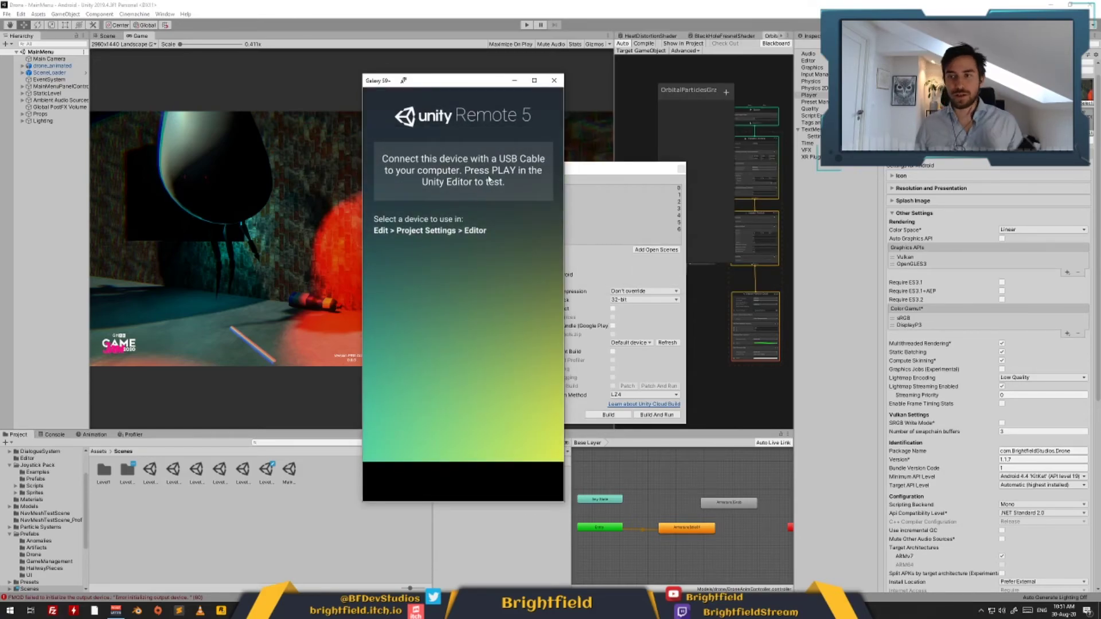
- Close Build Settings and switch Project Settings to the Editor page for Unity Remote
{"action": "left_click", "coordinate": [816, 74]}
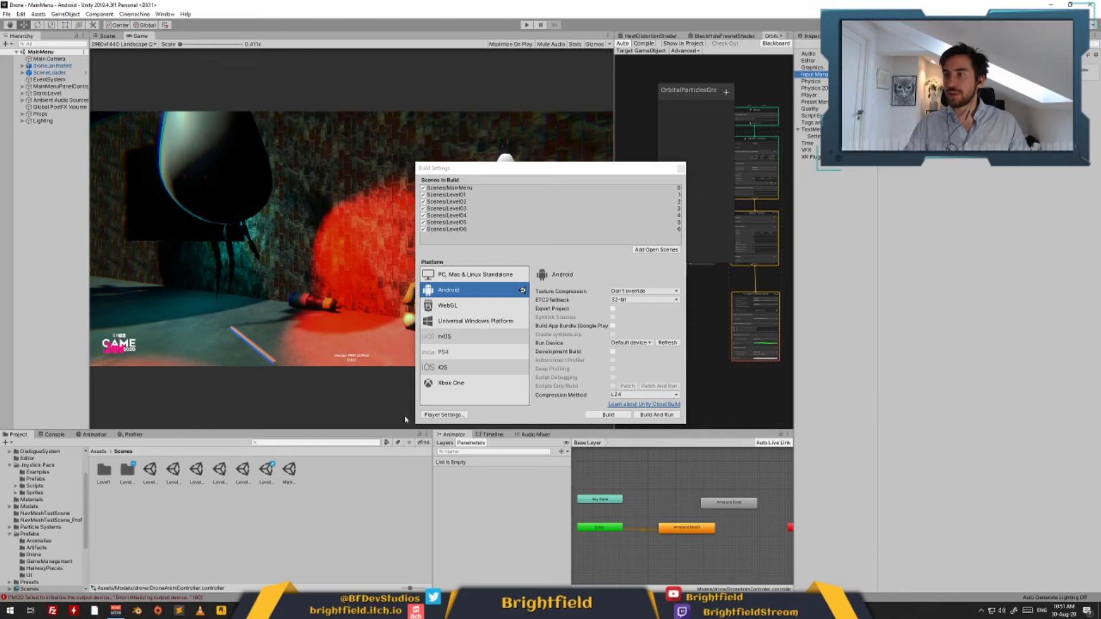
{"action": "left_click", "coordinate": [443, 414]}
{"action": "left_click", "coordinate": [681, 168]}
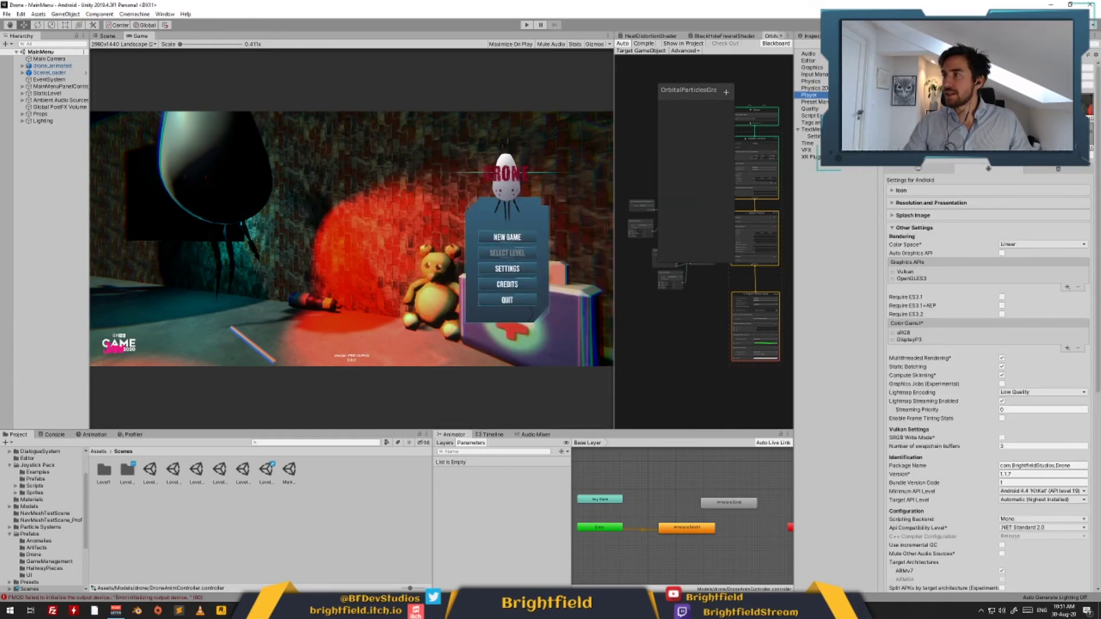
{"action": "left_click", "coordinate": [808, 60]}
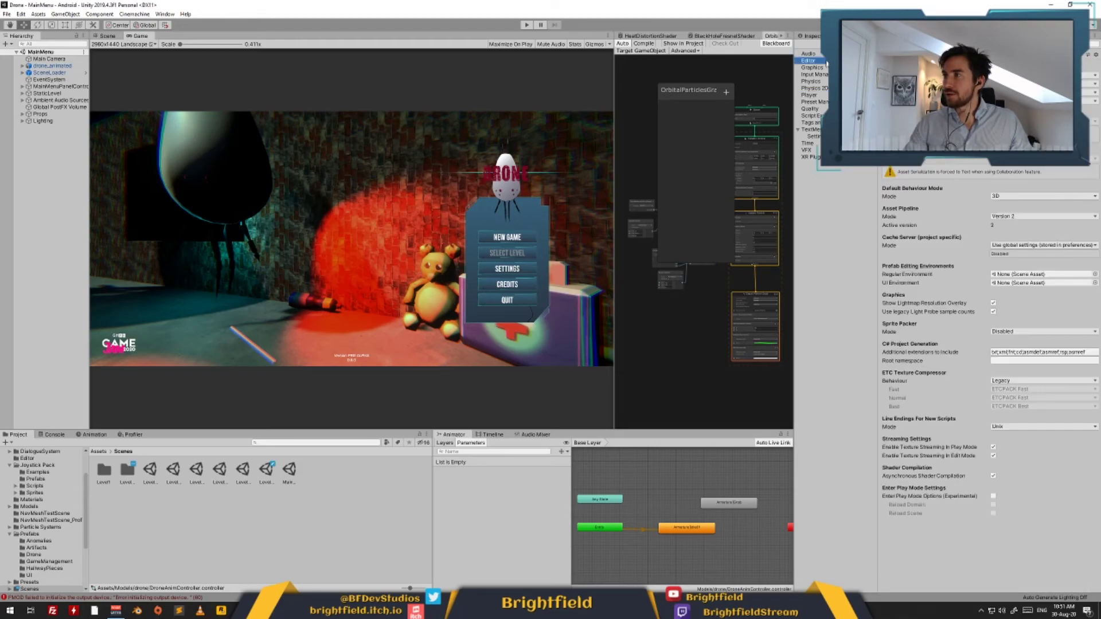